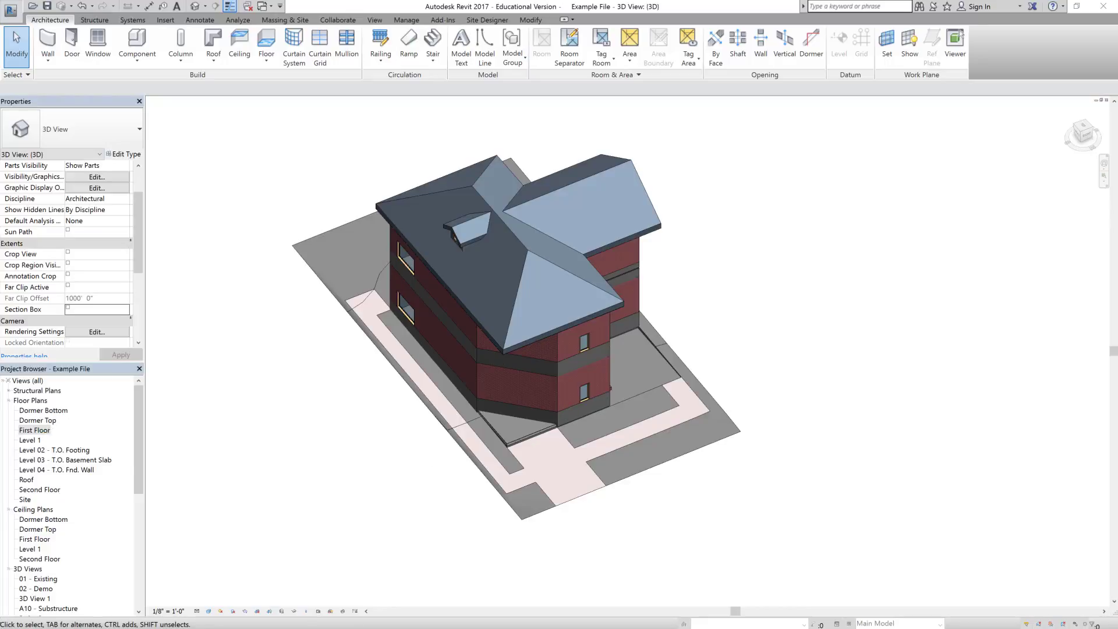
# - Open the First Floor plan and draw a vertical grid line along the west exterior wall, with its head above the building
pyautogui.doubleClick(51, 430)
pyautogui.press('g')
pyautogui.press('r')
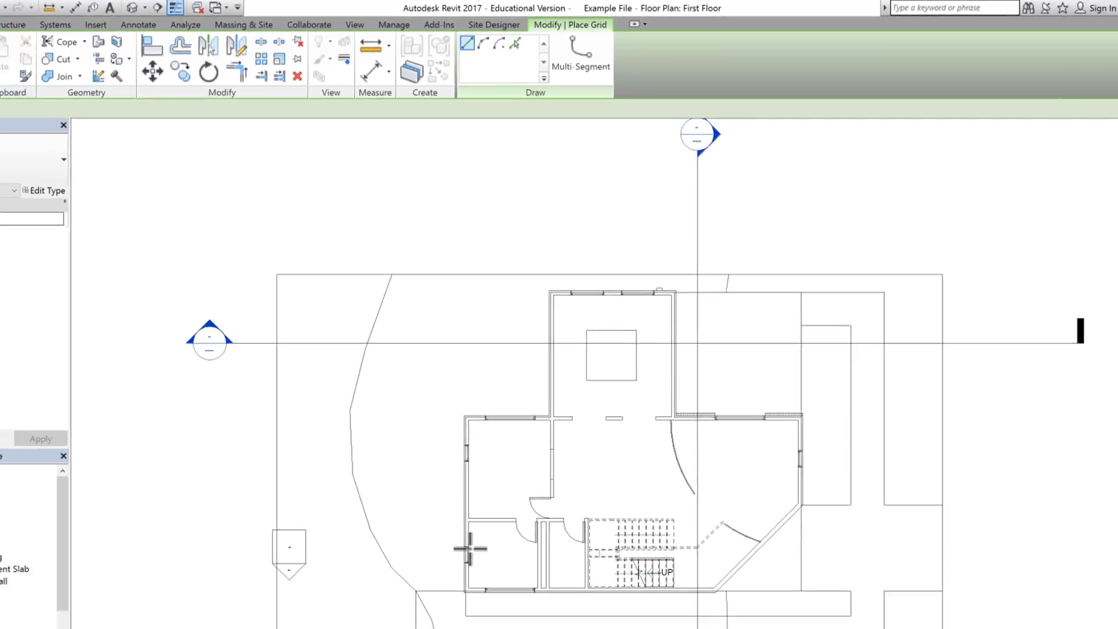
pyautogui.click(465, 429)
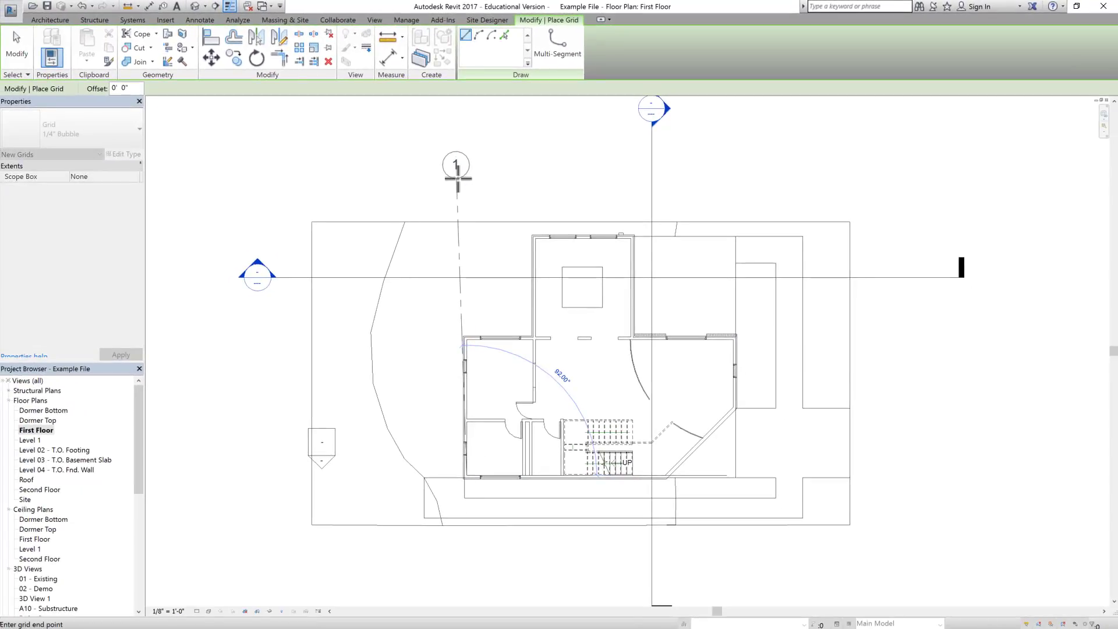
pyautogui.click(466, 178)
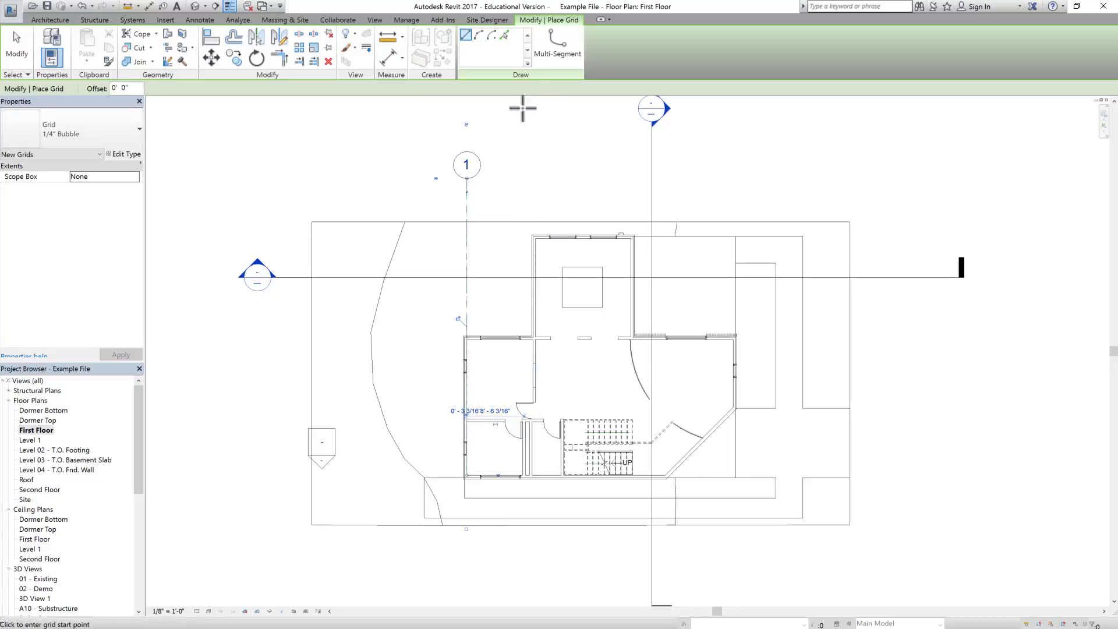
pyautogui.press('Escape')
pyautogui.press('Escape')
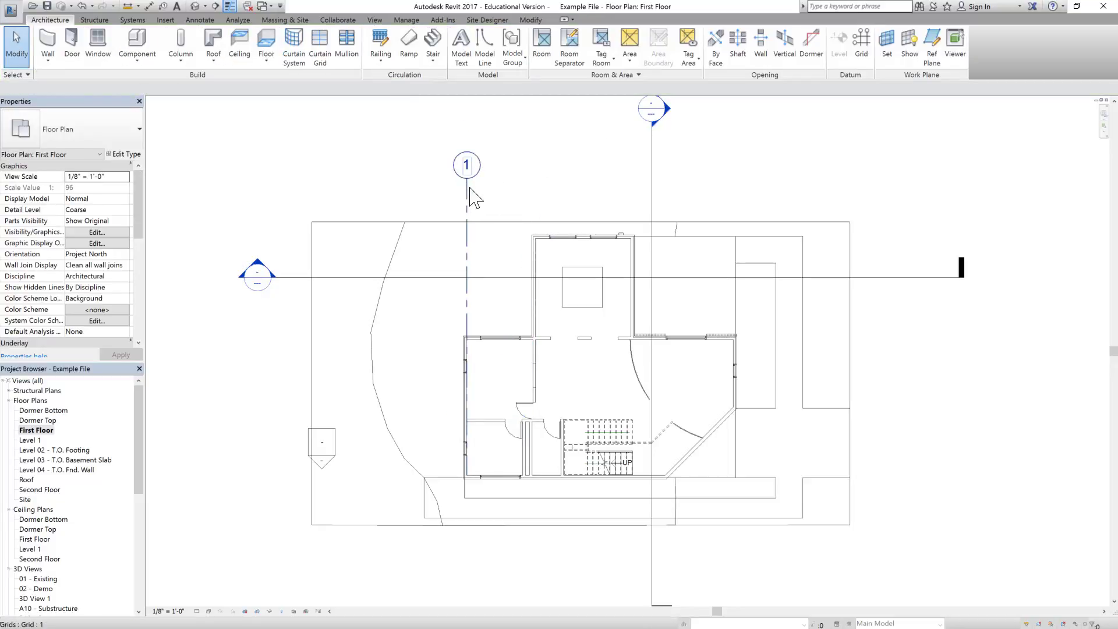
# - Create three similar vertical grid lines at the upper wing's two side walls and the east exterior wall, aligning their heads with the first
pyautogui.click(467, 192)
pyautogui.rightClick(466, 192)
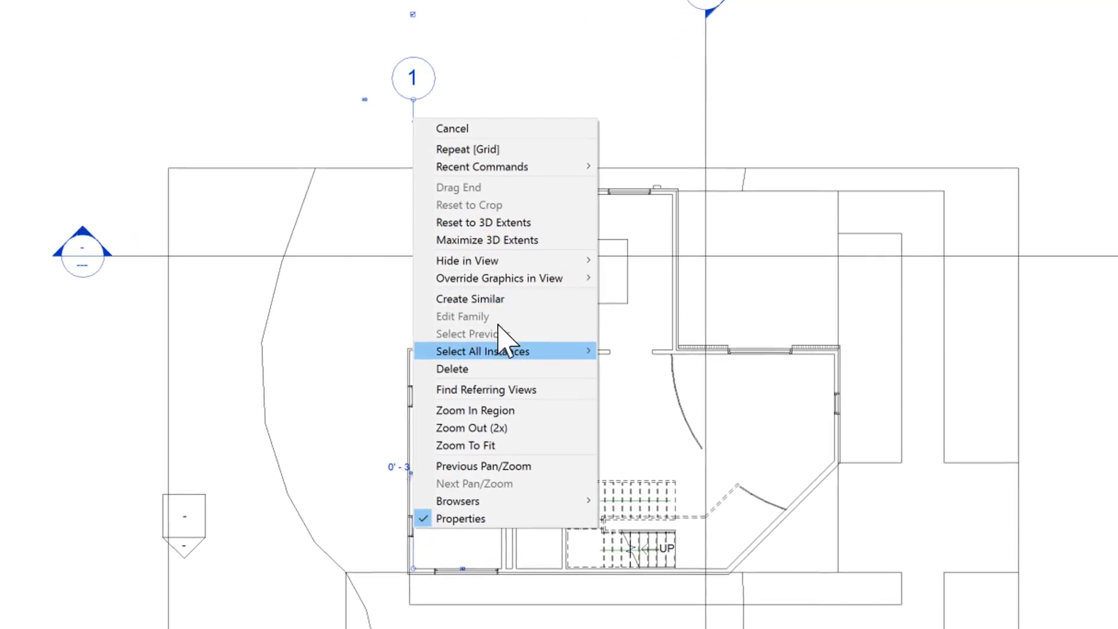
pyautogui.click(470, 298)
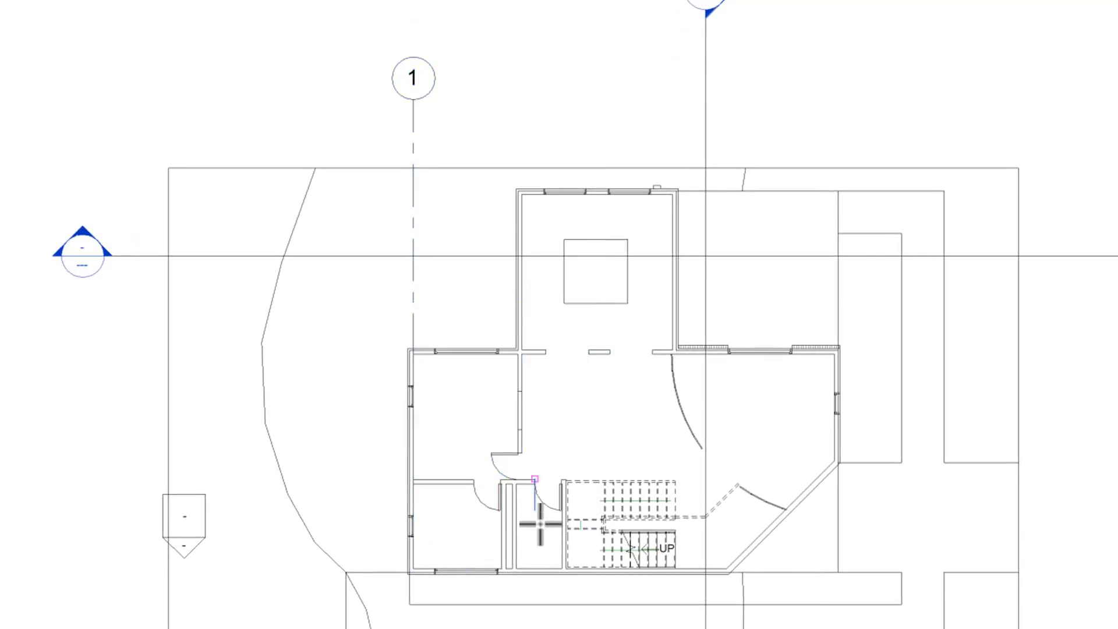
pyautogui.click(522, 193)
pyautogui.click(521, 99)
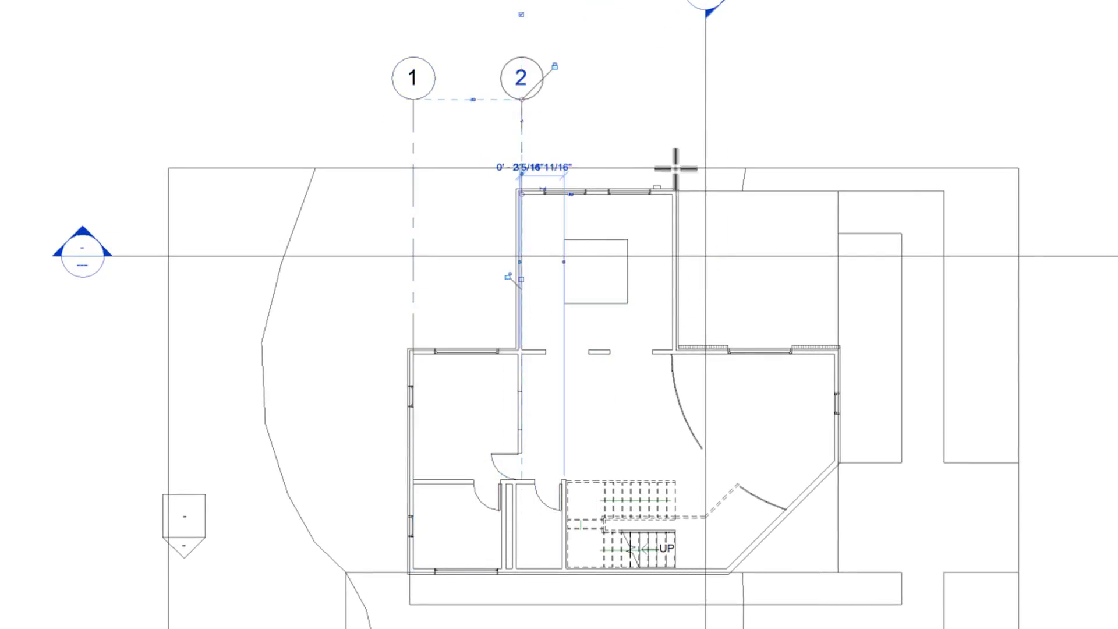
pyautogui.click(669, 195)
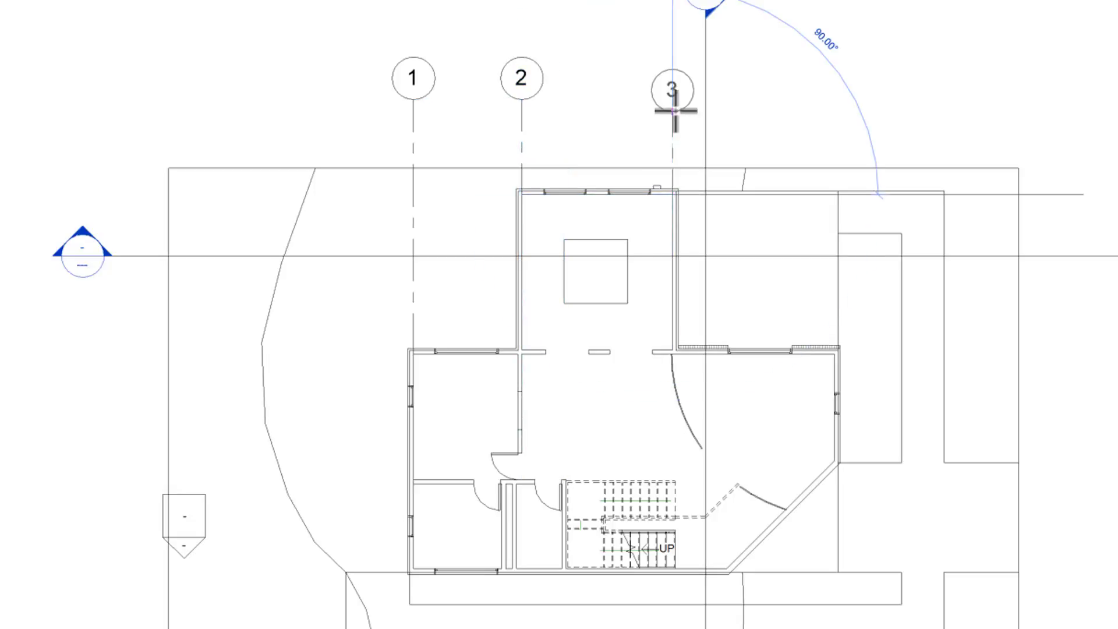
pyautogui.click(672, 99)
pyautogui.click(837, 350)
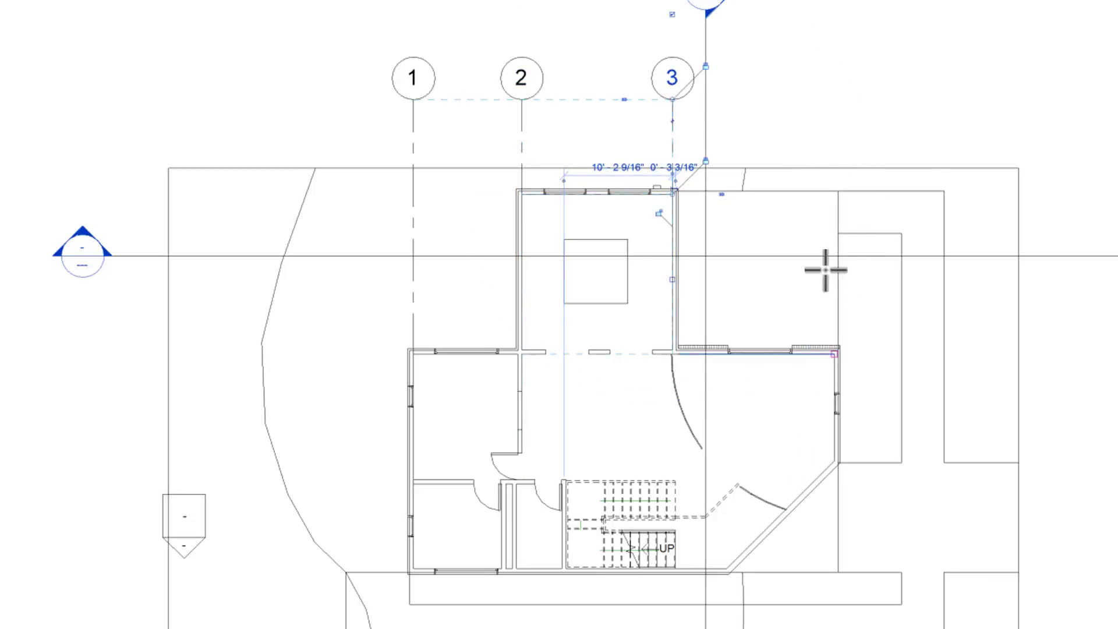
pyautogui.click(833, 99)
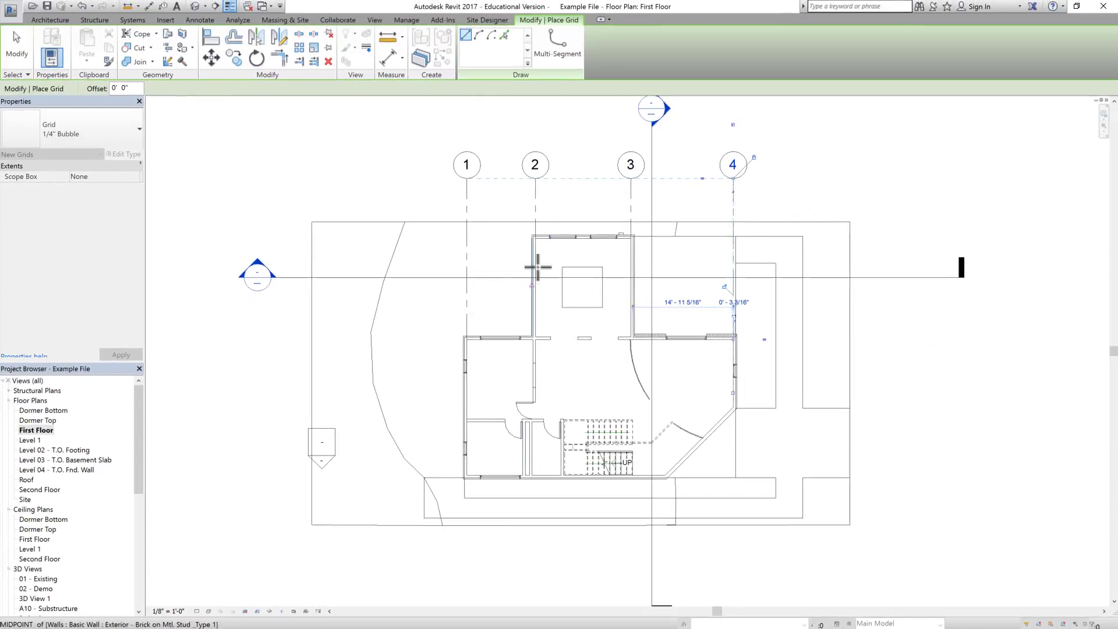
# - Draw a horizontal grid line along the upper wing's north wall, ending east of the building, and rename it A
pyautogui.click(536, 238)
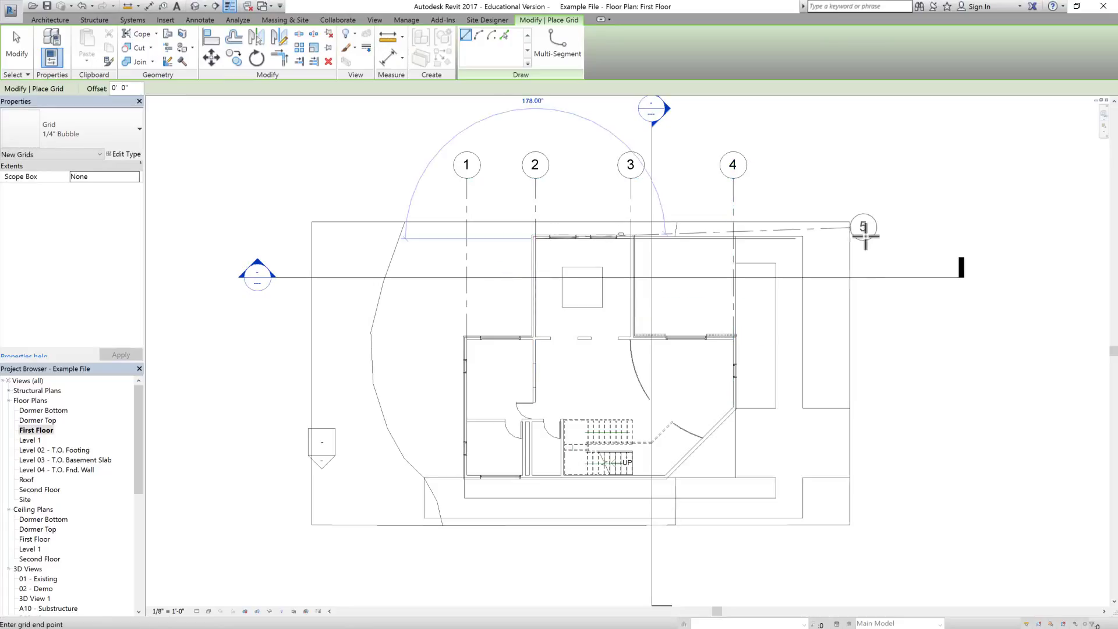
pyautogui.click(870, 239)
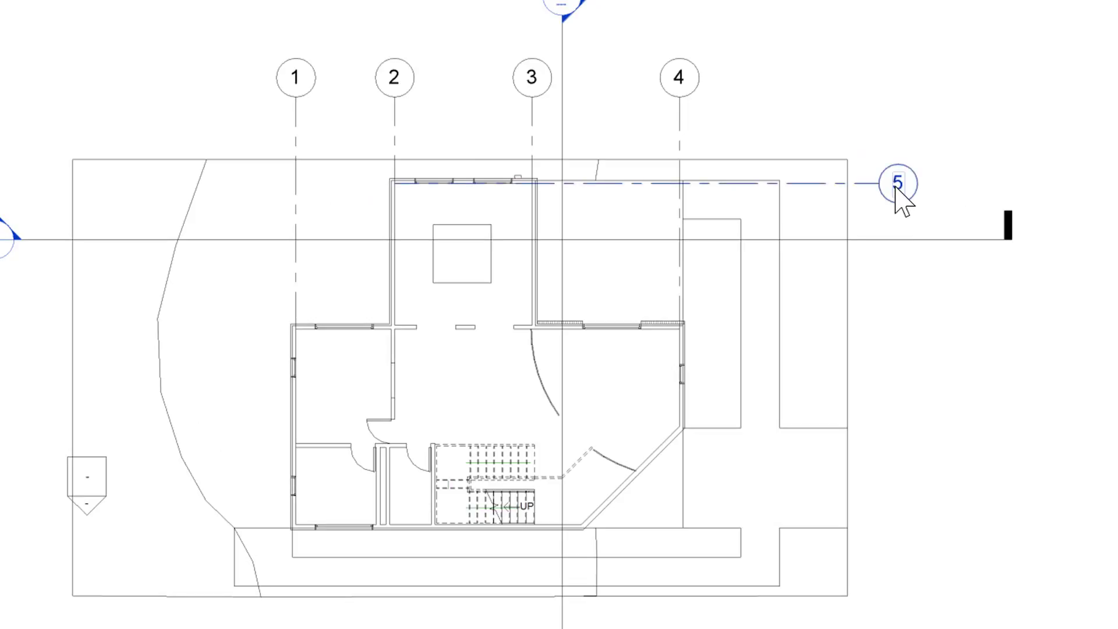
pyautogui.click(897, 185)
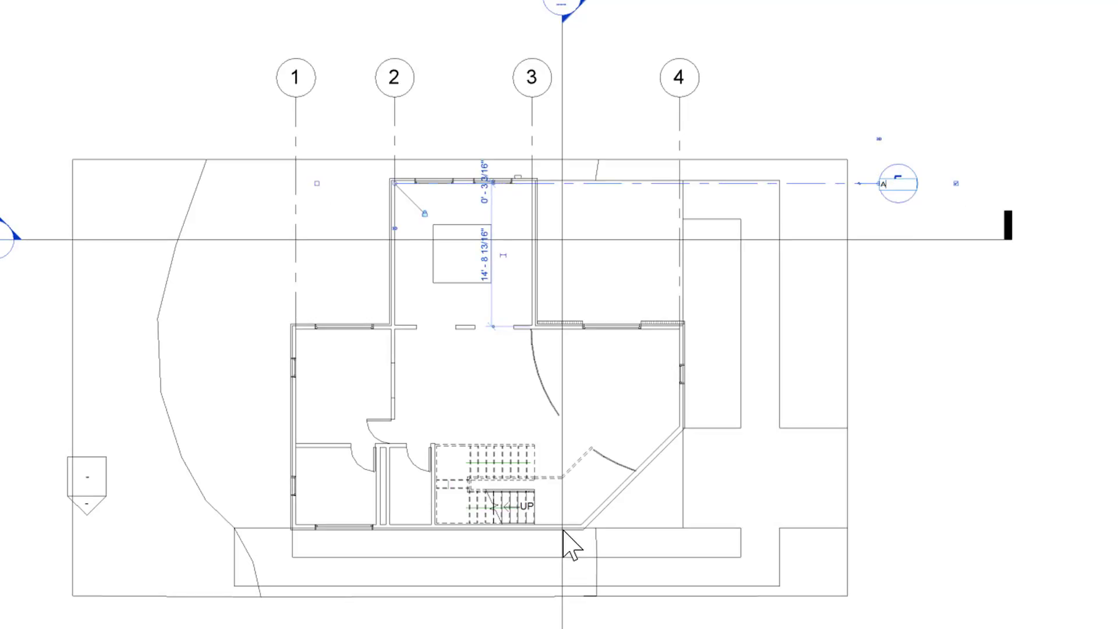
pyautogui.click(943, 144)
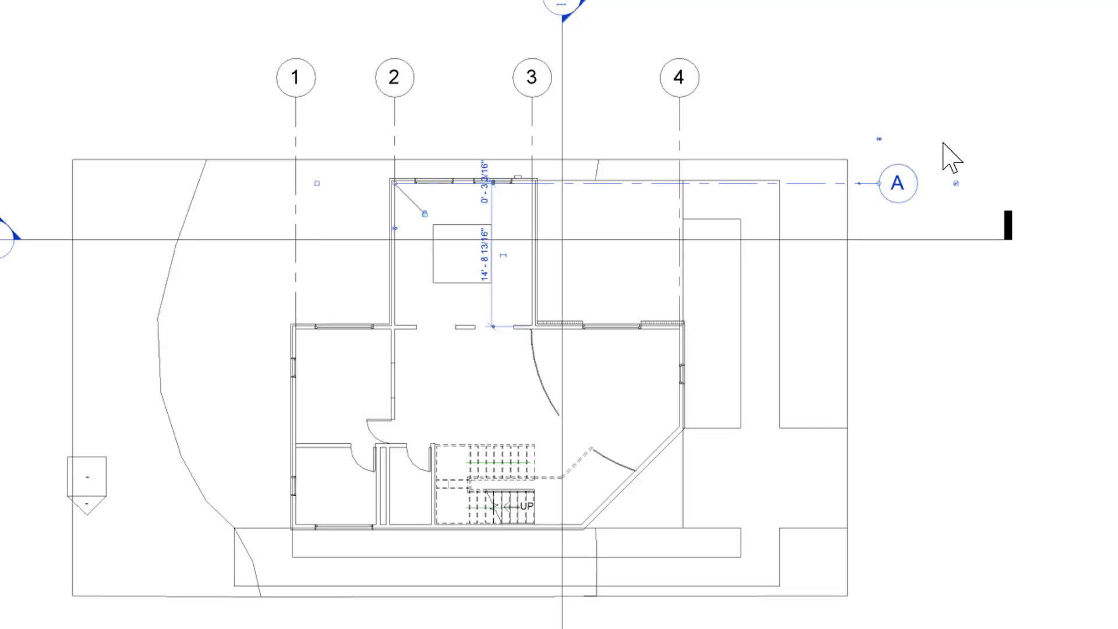
# - Create a similar horizontal grid line from the main block's northeast corner, aligning its head under grid A
pyautogui.rightClick(867, 186)
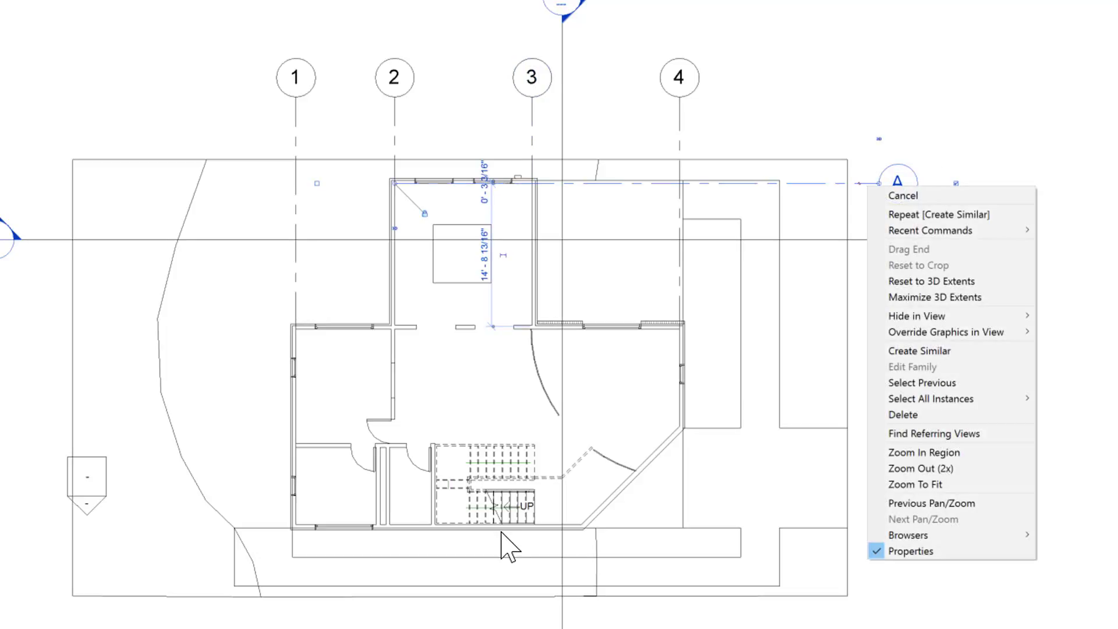
pyautogui.click(904, 351)
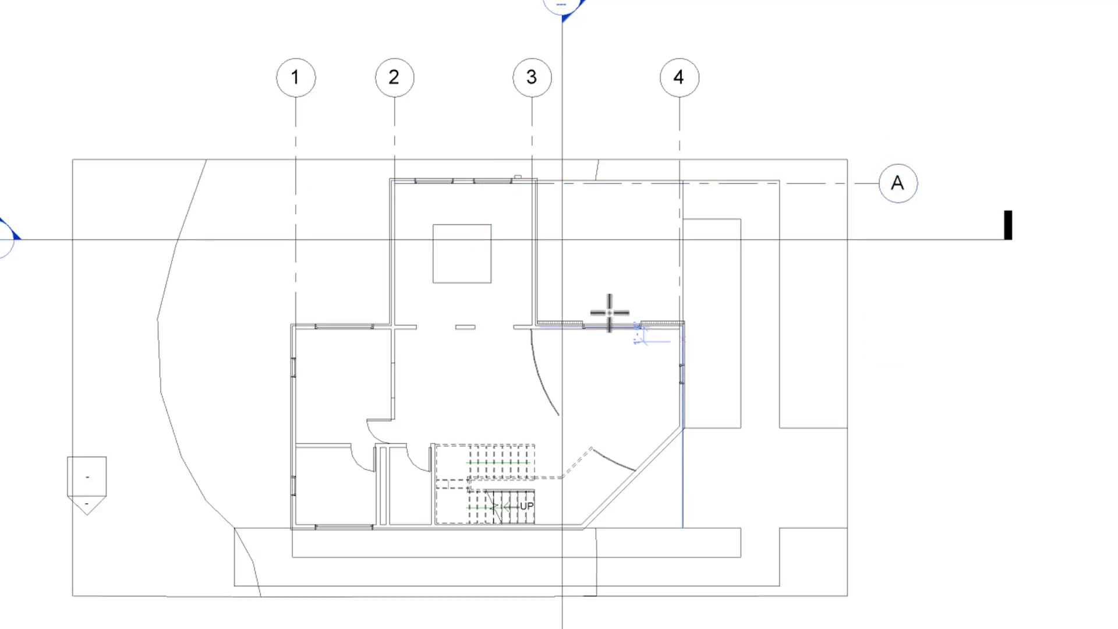
pyautogui.scroll(3, 534, 325)
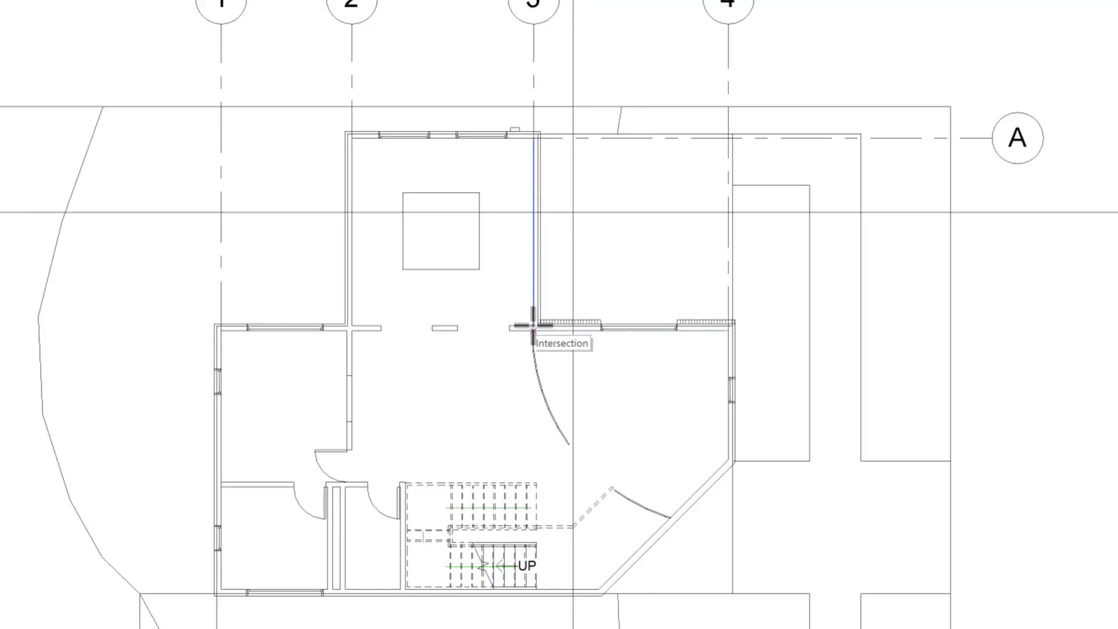
pyautogui.click(733, 329)
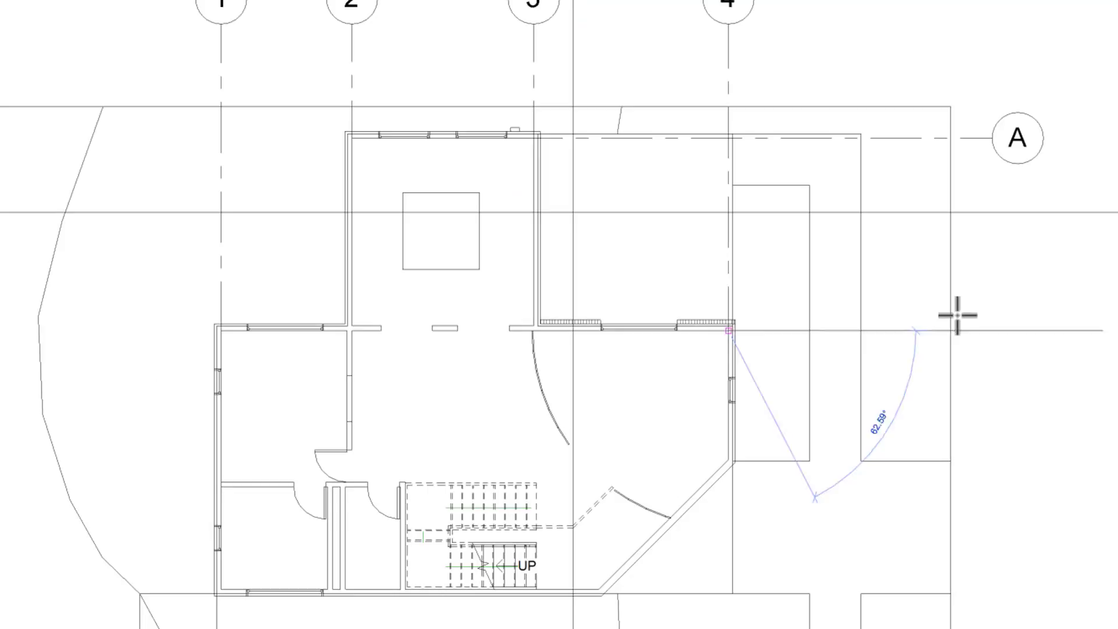
pyautogui.click(992, 329)
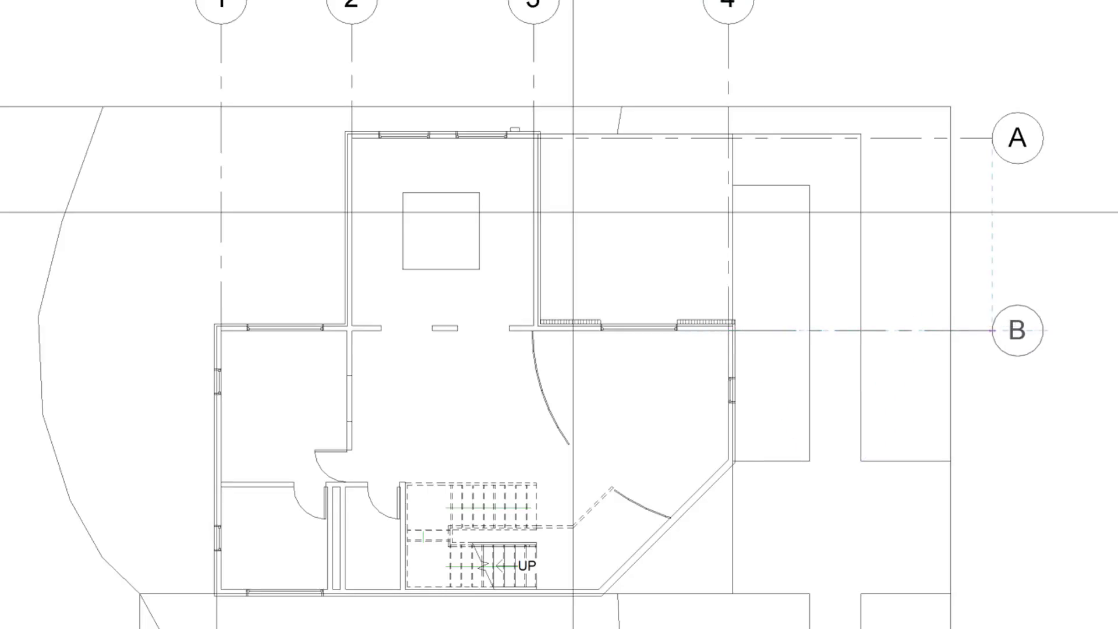
# - Draw two more horizontal grid lines along the interior wall above the southwest room and the south exterior wall, aligning their heads under grid A
pyautogui.click(220, 486)
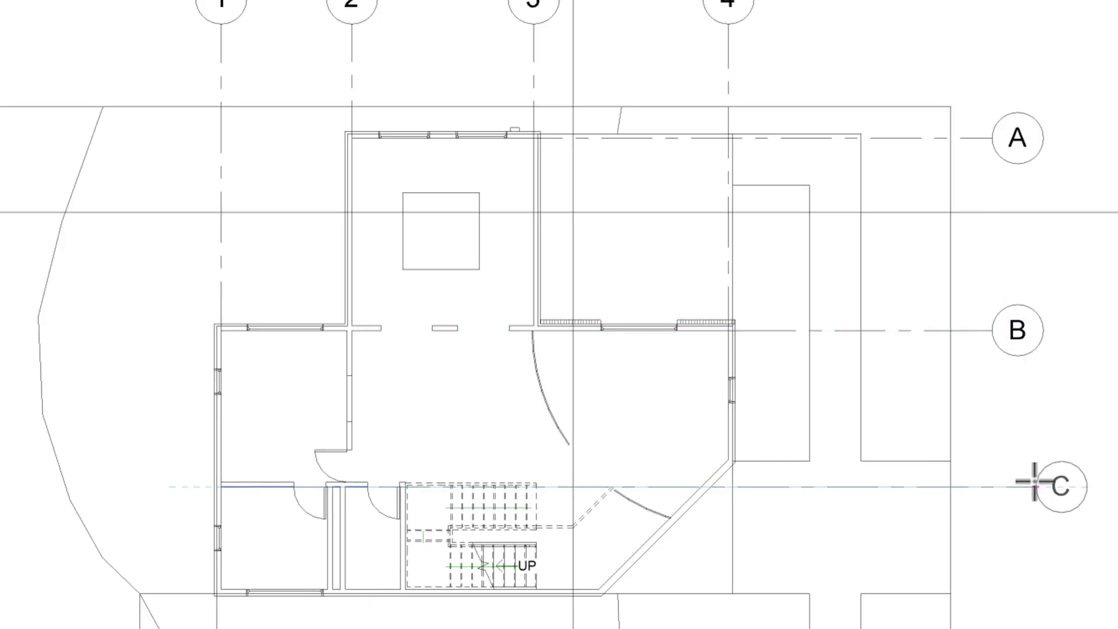
pyautogui.click(992, 486)
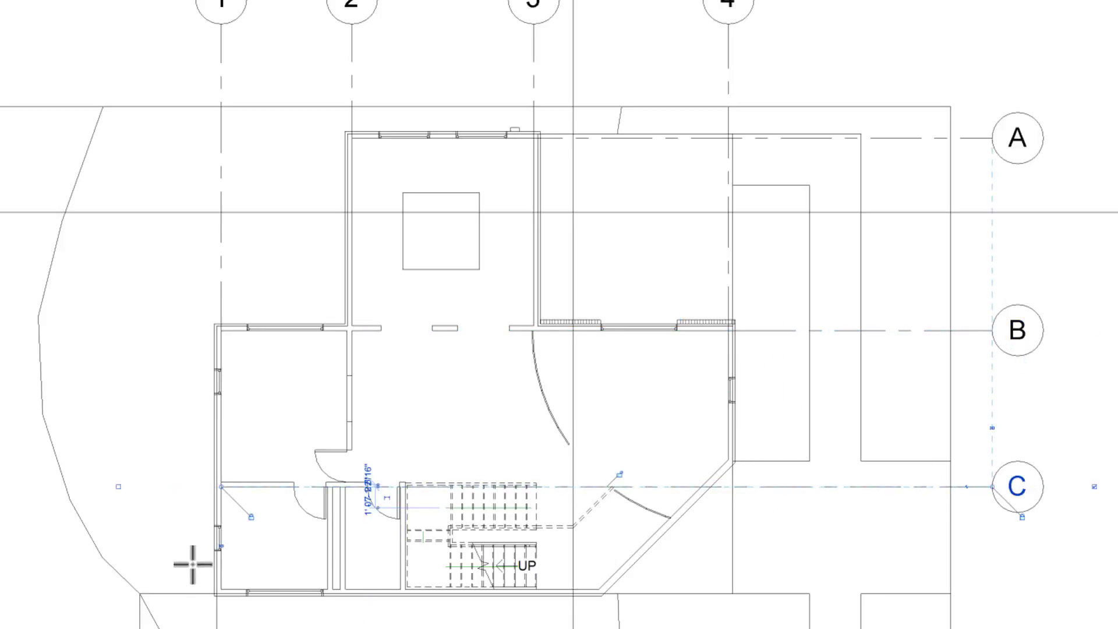
pyautogui.click(217, 589)
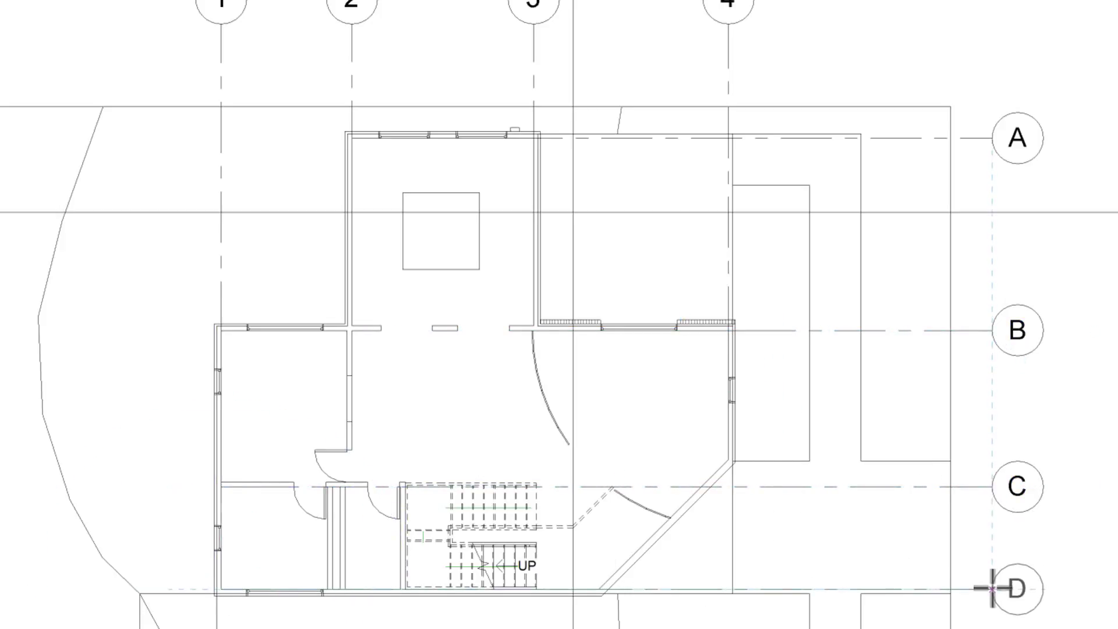
pyautogui.click(992, 587)
pyautogui.press('Escape')
pyautogui.press('Escape')
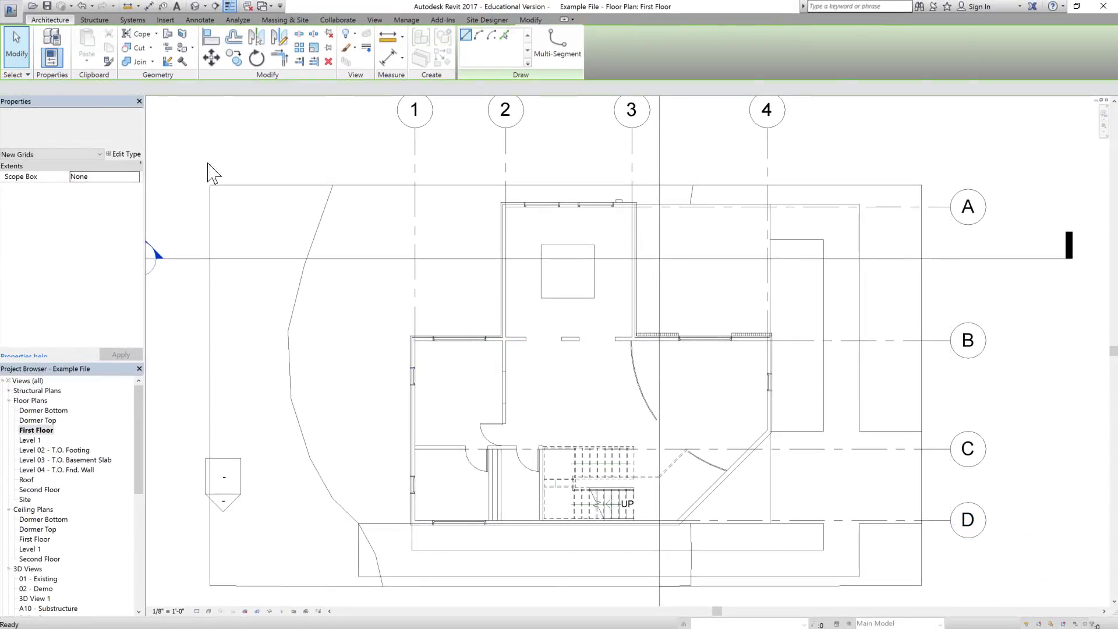
# - Extend vertical grid lines 1 to 4 past the south side of the building so their lower ends align
pyautogui.scroll(-2, 462, 153)
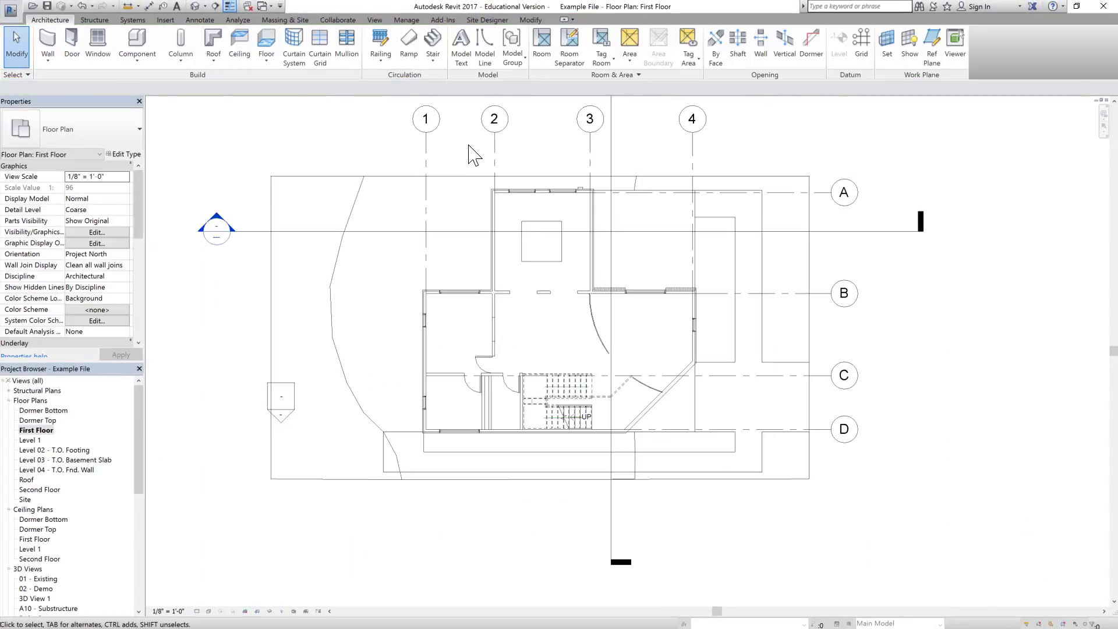
pyautogui.click(494, 157)
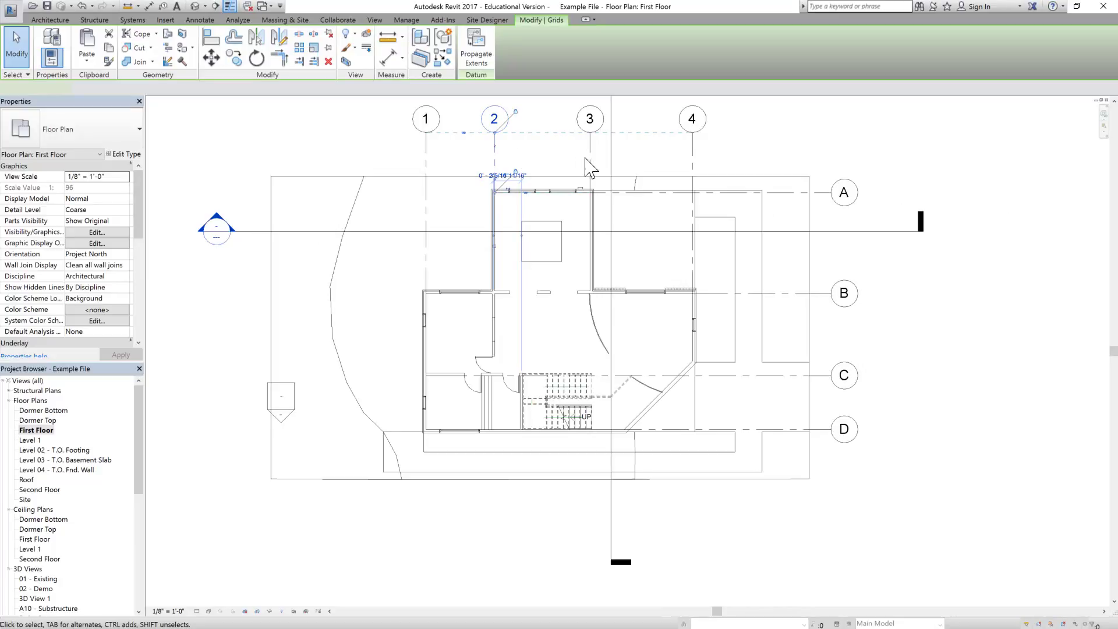
pyautogui.moveTo(496, 195); pyautogui.dragTo(495, 494)
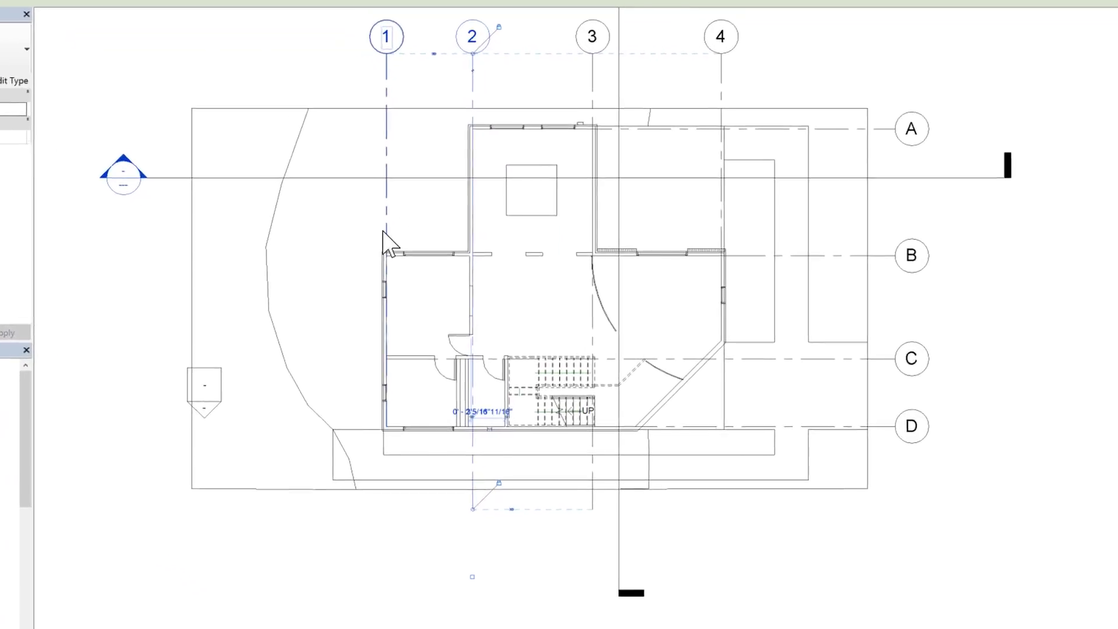
pyautogui.click(425, 276)
pyautogui.moveTo(374, 429); pyautogui.dragTo(372, 514)
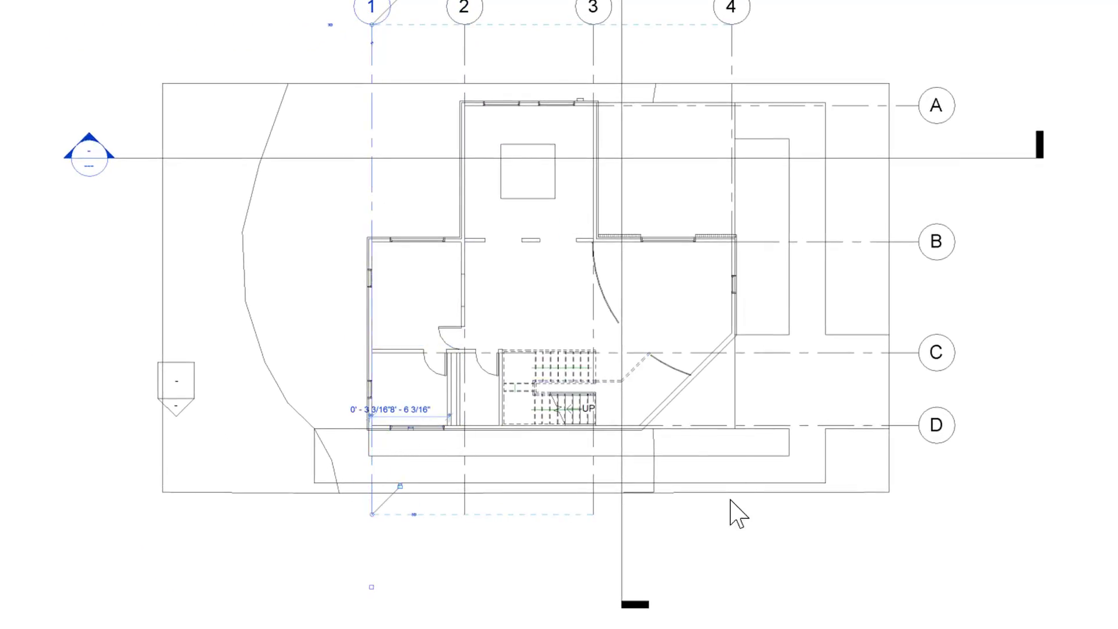
pyautogui.click(732, 48)
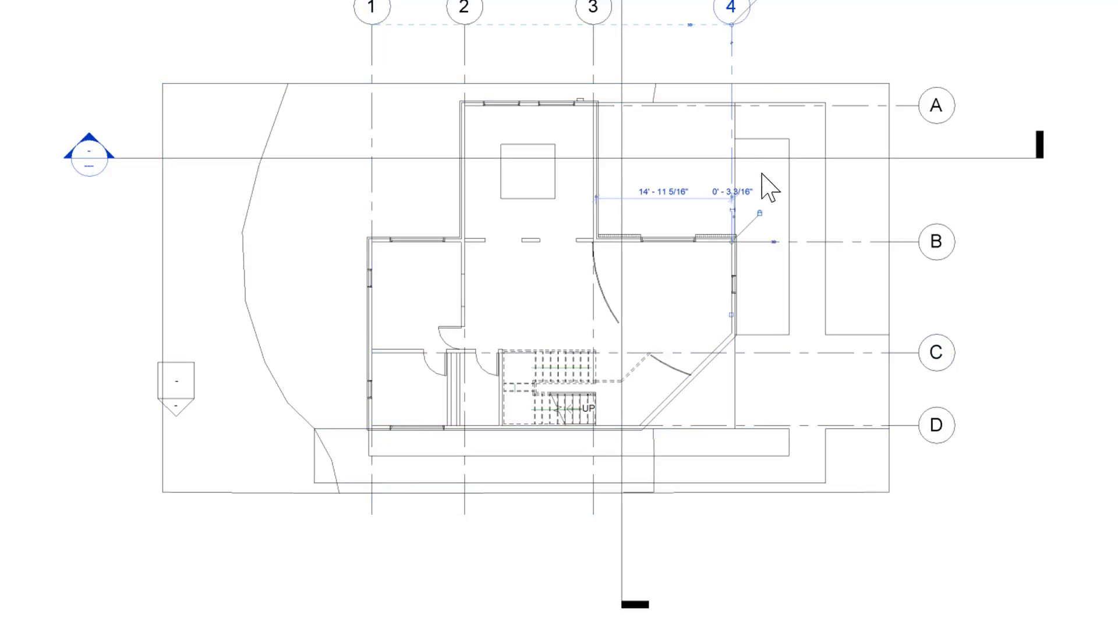
pyautogui.moveTo(733, 241); pyautogui.dragTo(733, 515)
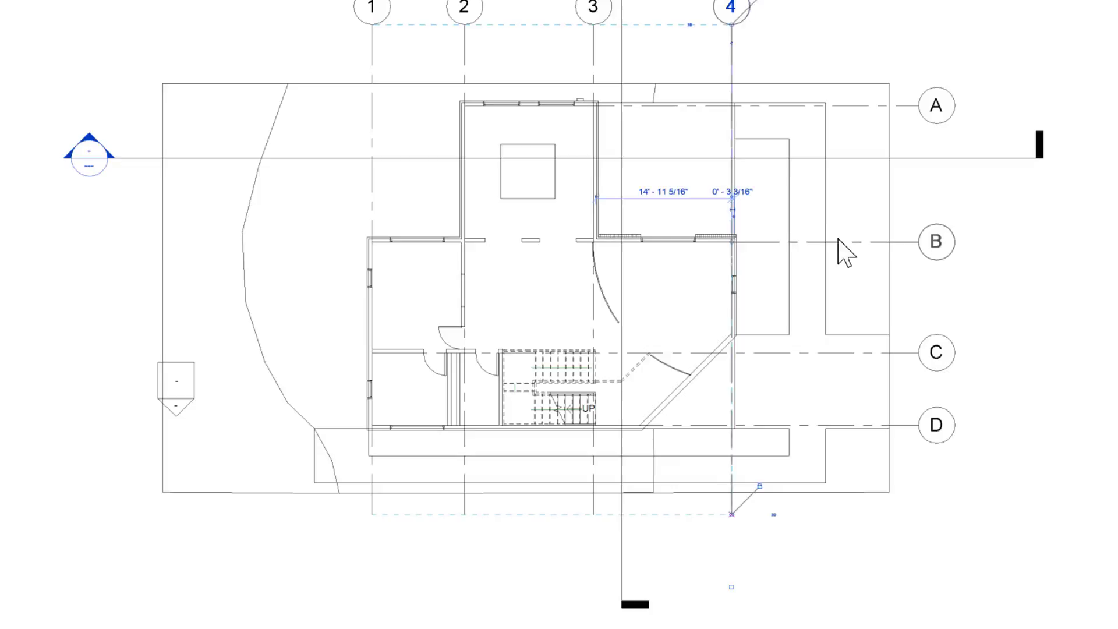
# - Extend horizontal grid lines A to D past the west side of the building so their free ends align
pyautogui.click(836, 106)
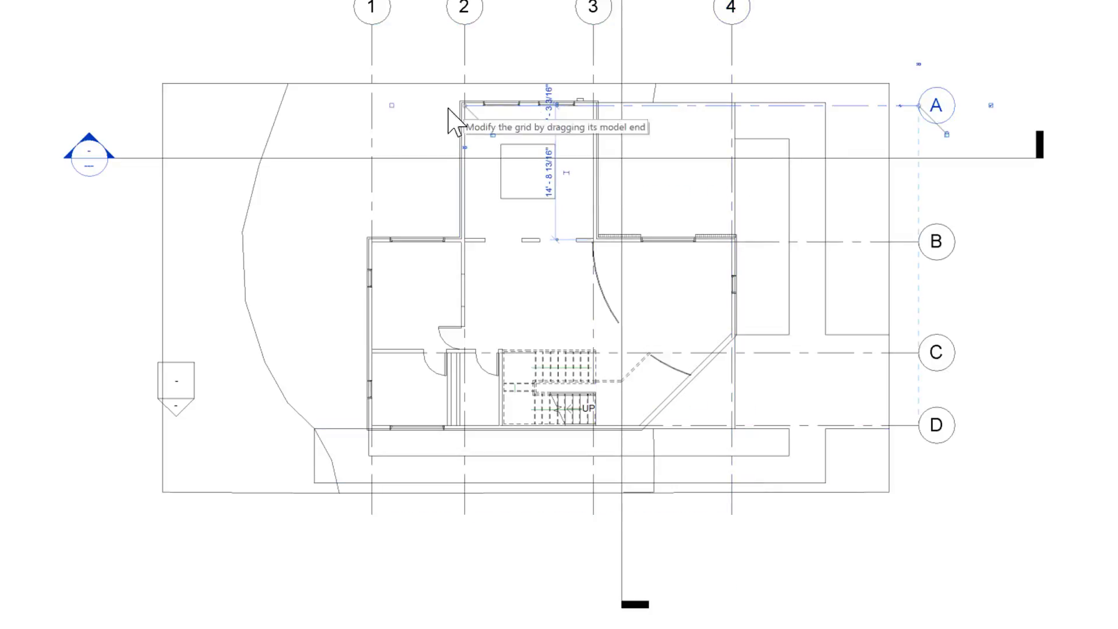
pyautogui.moveTo(461, 107); pyautogui.dragTo(327, 105)
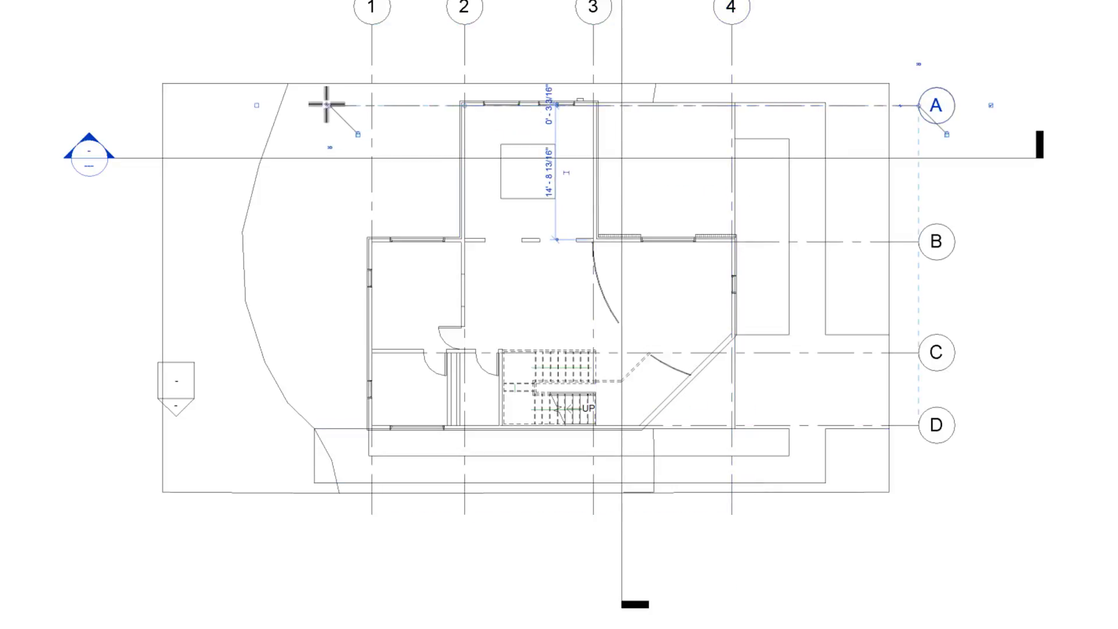
pyautogui.click(860, 242)
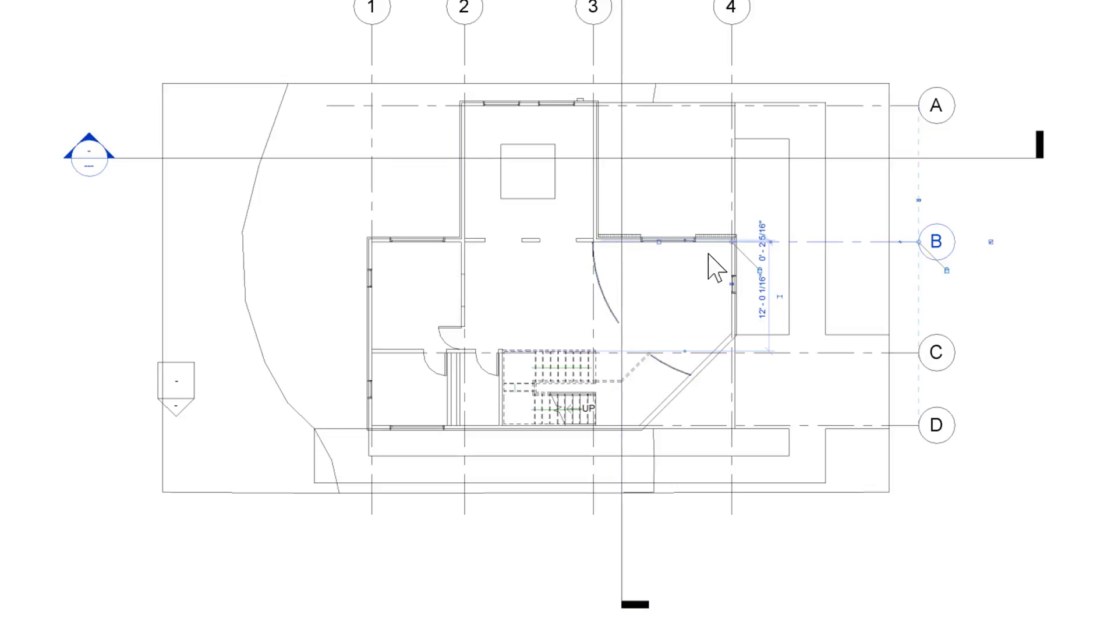
pyautogui.moveTo(731, 241); pyautogui.dragTo(326, 239)
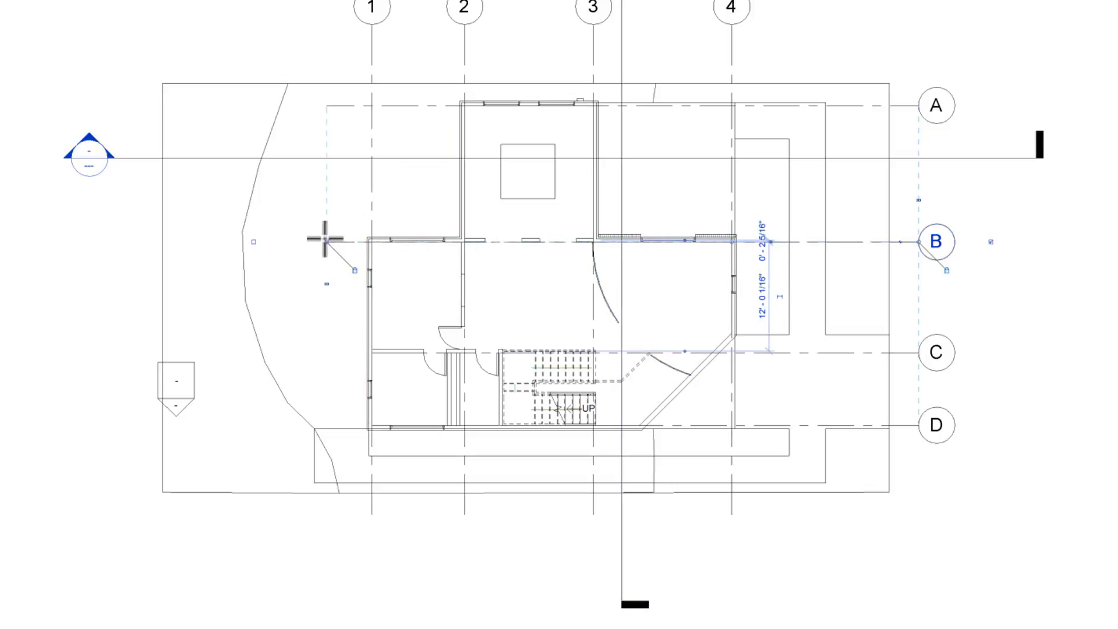
pyautogui.click(909, 353)
pyautogui.moveTo(371, 352); pyautogui.dragTo(327, 352)
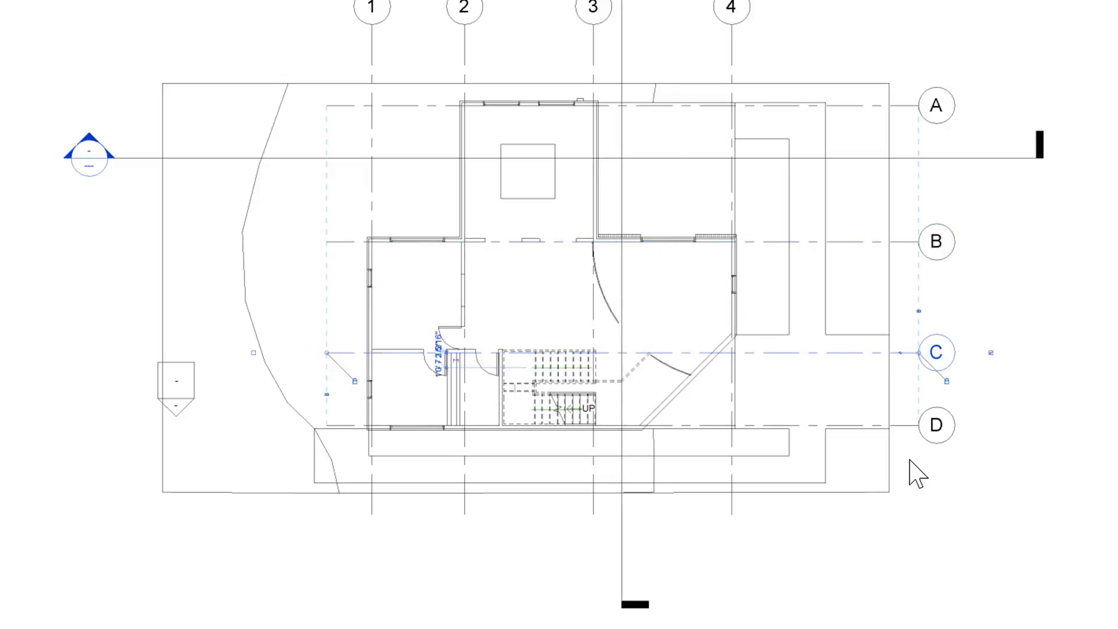
pyautogui.click(903, 424)
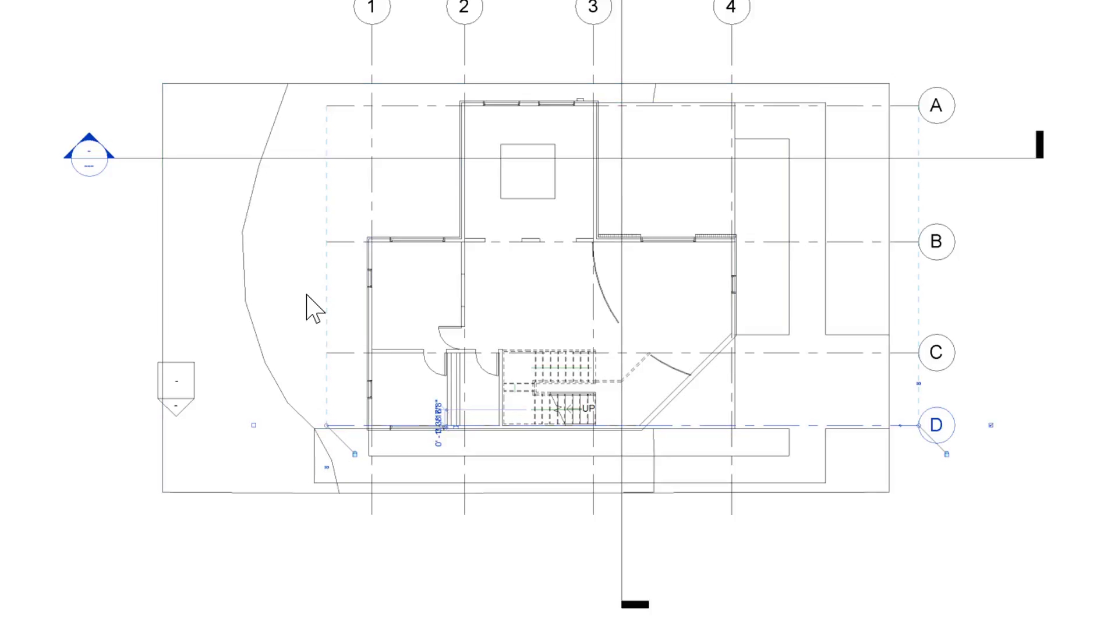
# - Clear the grid line selection, save the Example File project and close it
pyautogui.click(656, 301)
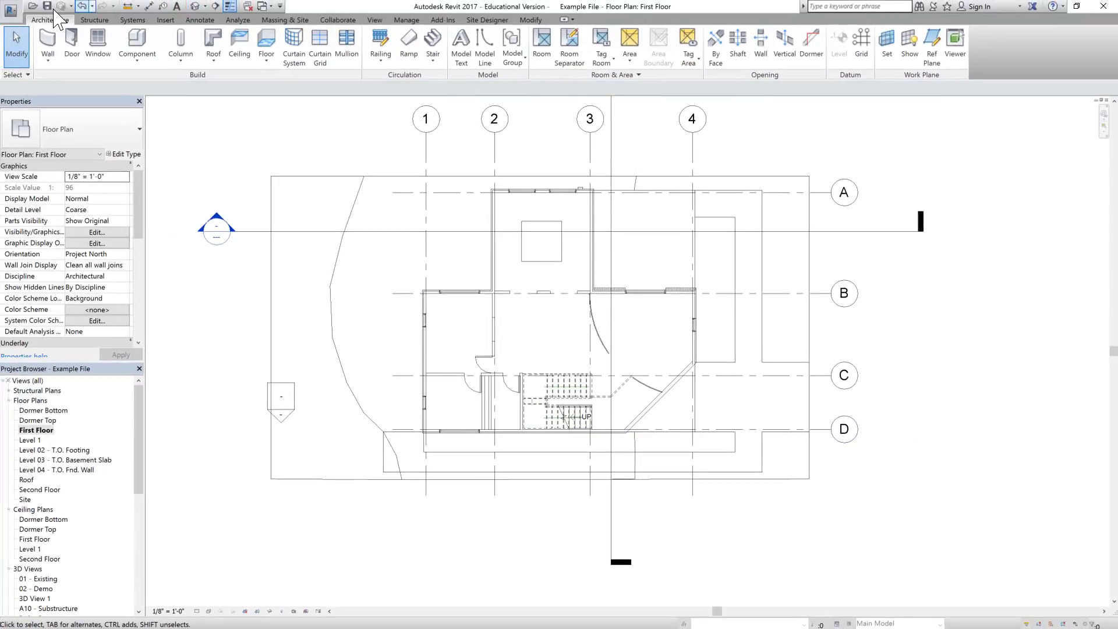
pyautogui.click(47, 7)
pyautogui.click(11, 11)
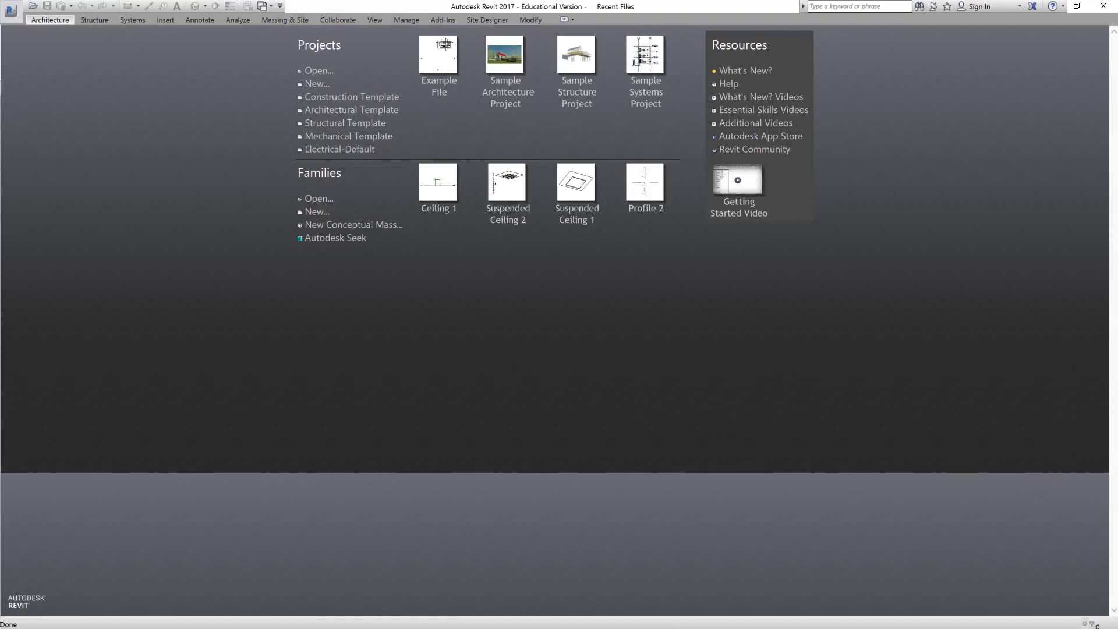
# - Switch to File Explorer and create a folder named MEP_Modeling inside the Teaching > BIM Videos folder
pyautogui.hotkey('alt', 'Tab')
pyautogui.click(372, 297)
pyautogui.doubleClick(371, 298)
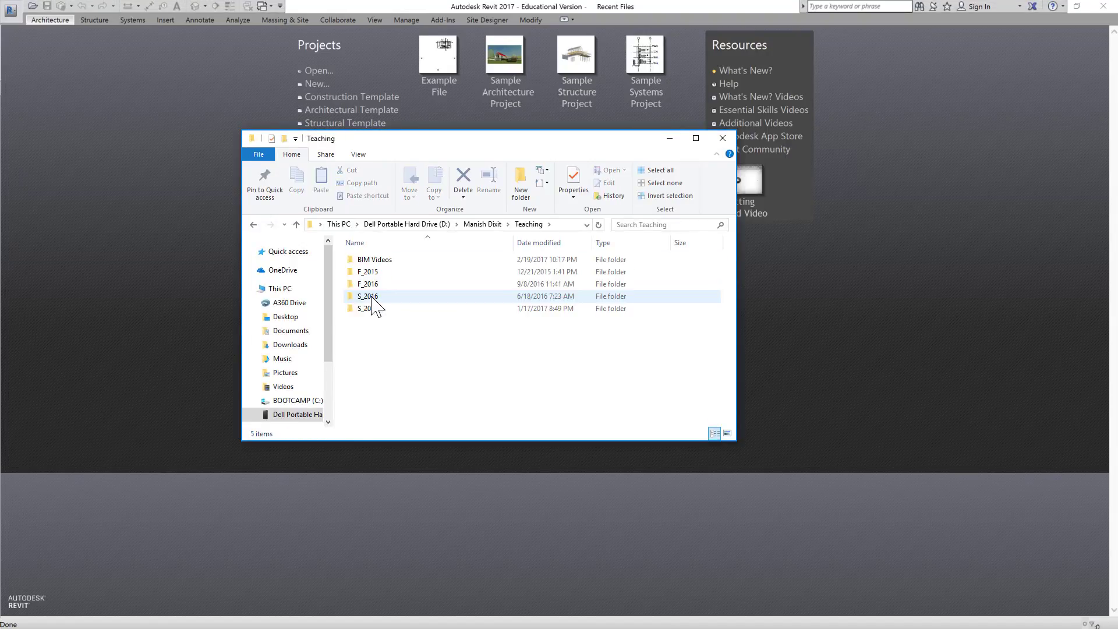
pyautogui.doubleClick(372, 260)
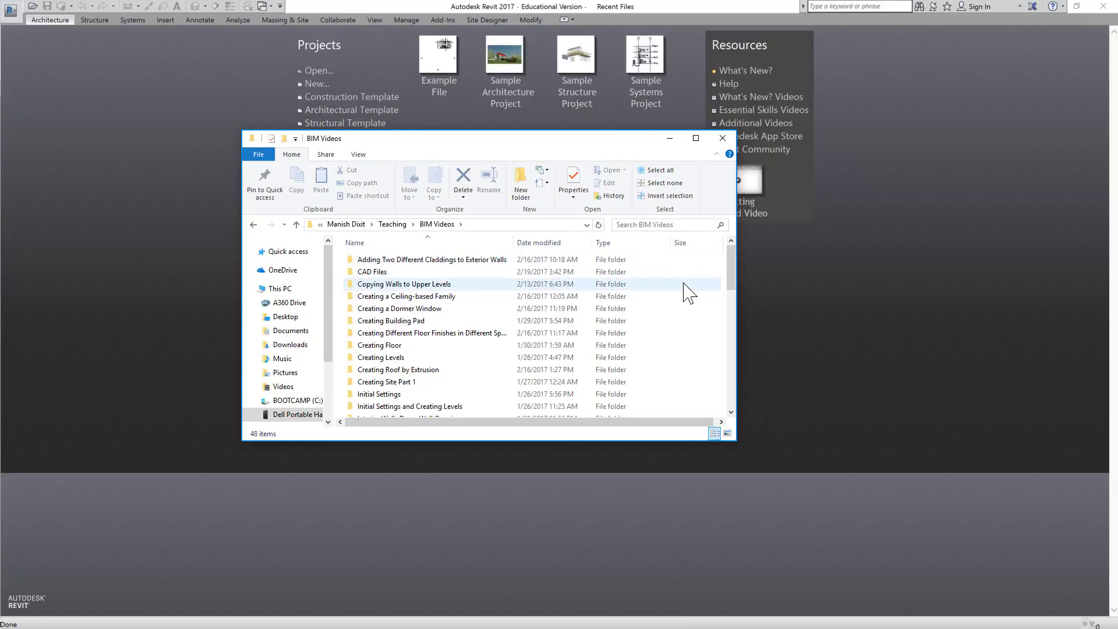
pyautogui.click(520, 186)
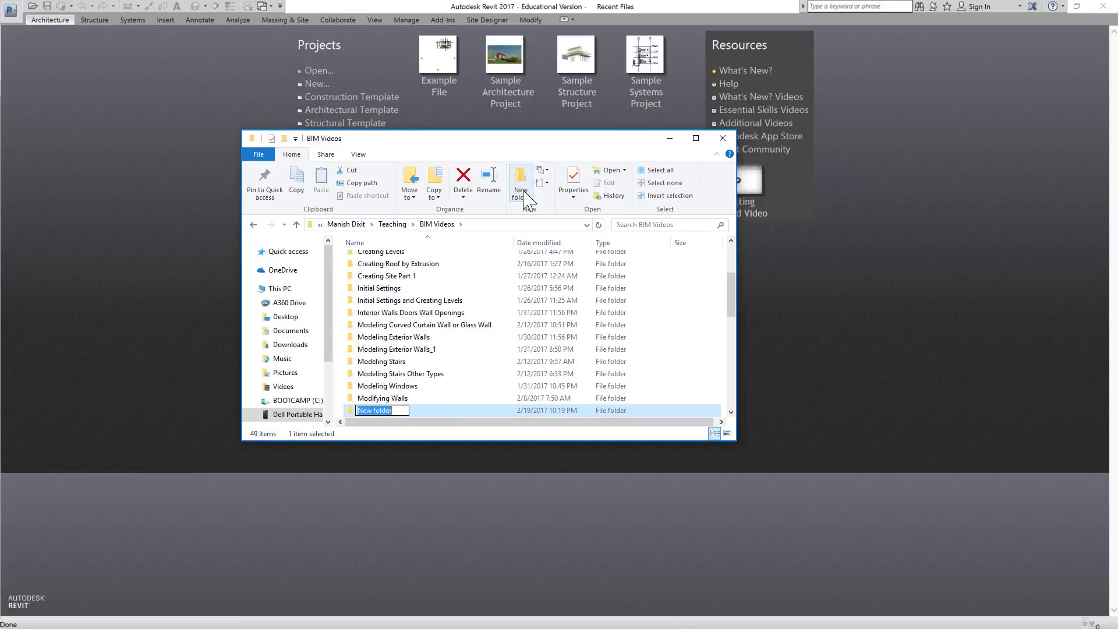
pyautogui.write('MEP_Modeling')
pyautogui.press('Return')
# - Copy the Revit project Example File from BIM Videos into the MEP_Modeling folder
pyautogui.scroll(-7, 408, 373)
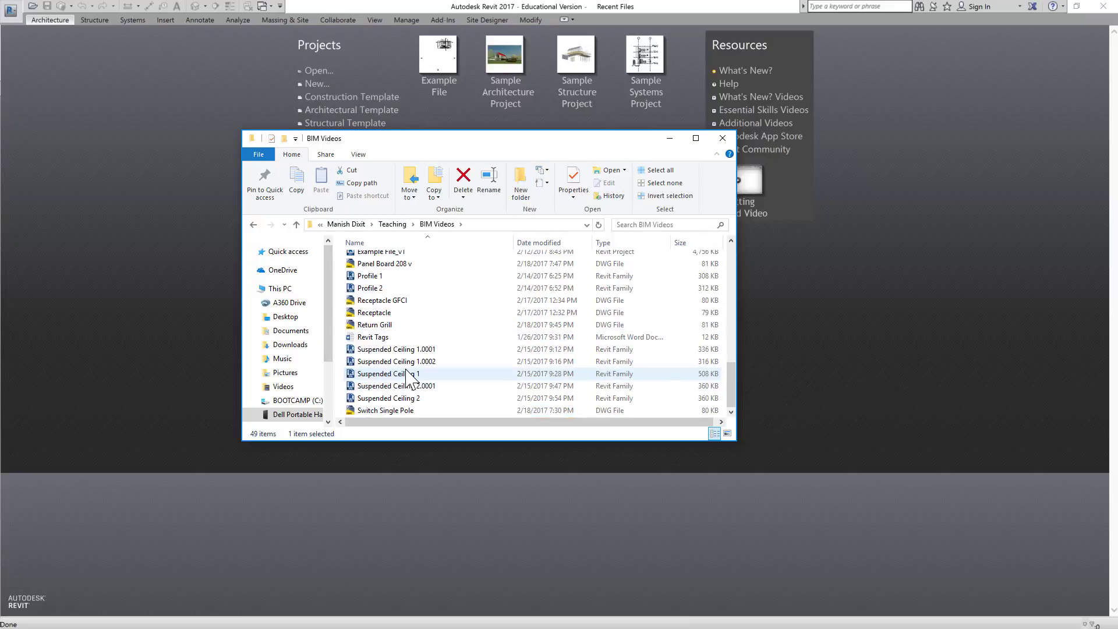
pyautogui.scroll(2, 442, 413)
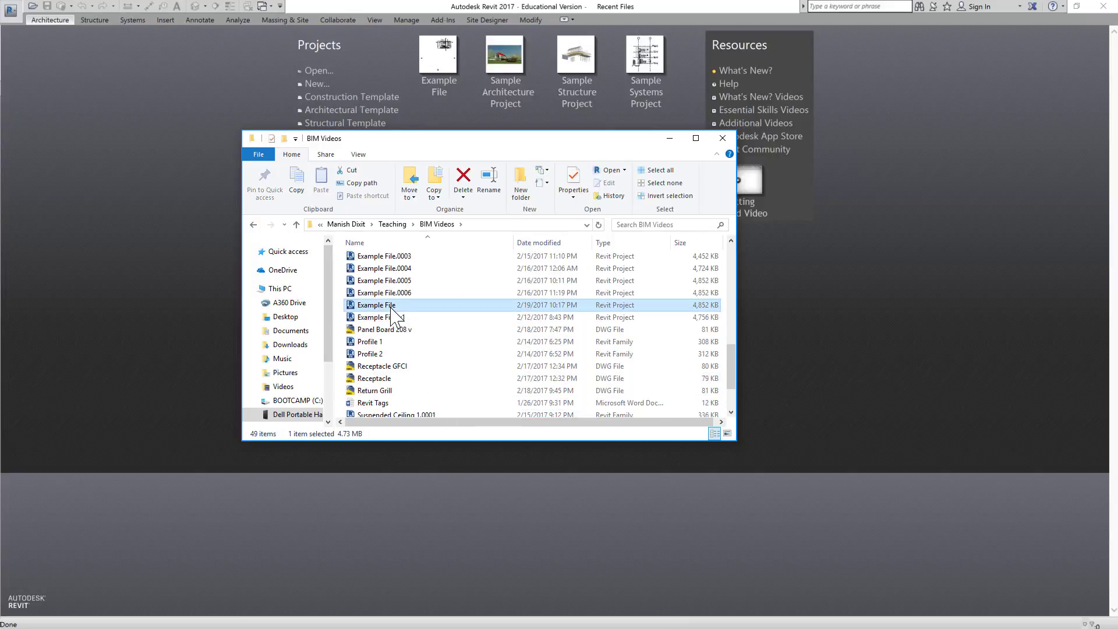
pyautogui.rightClick(394, 315)
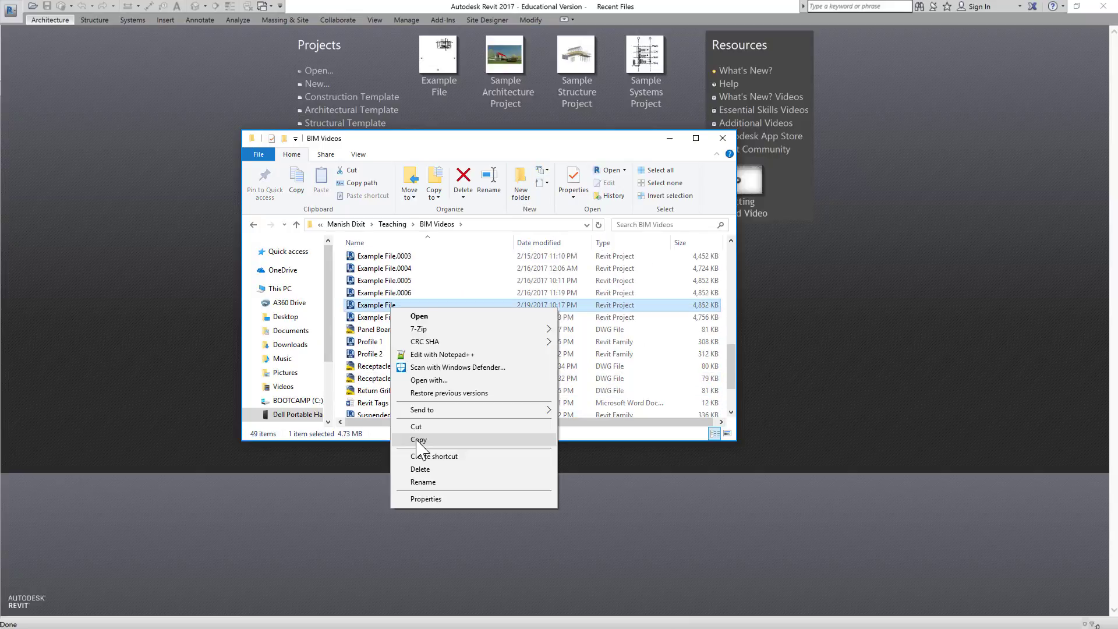
pyautogui.click(418, 441)
pyautogui.scroll(5, 417, 366)
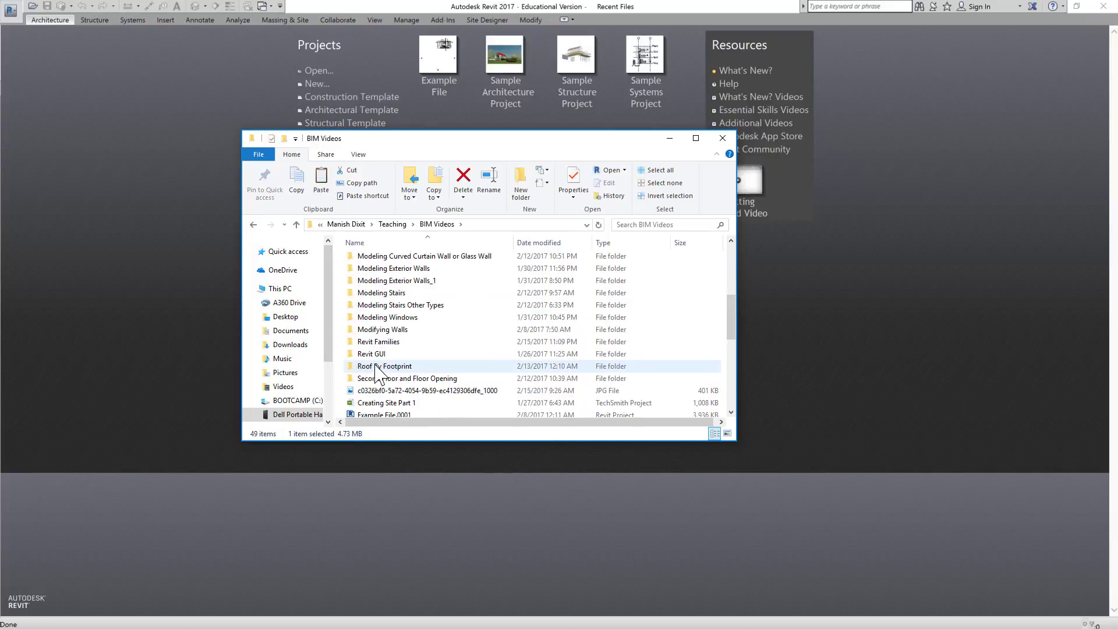
pyautogui.scroll(3, 418, 362)
pyautogui.doubleClick(413, 353)
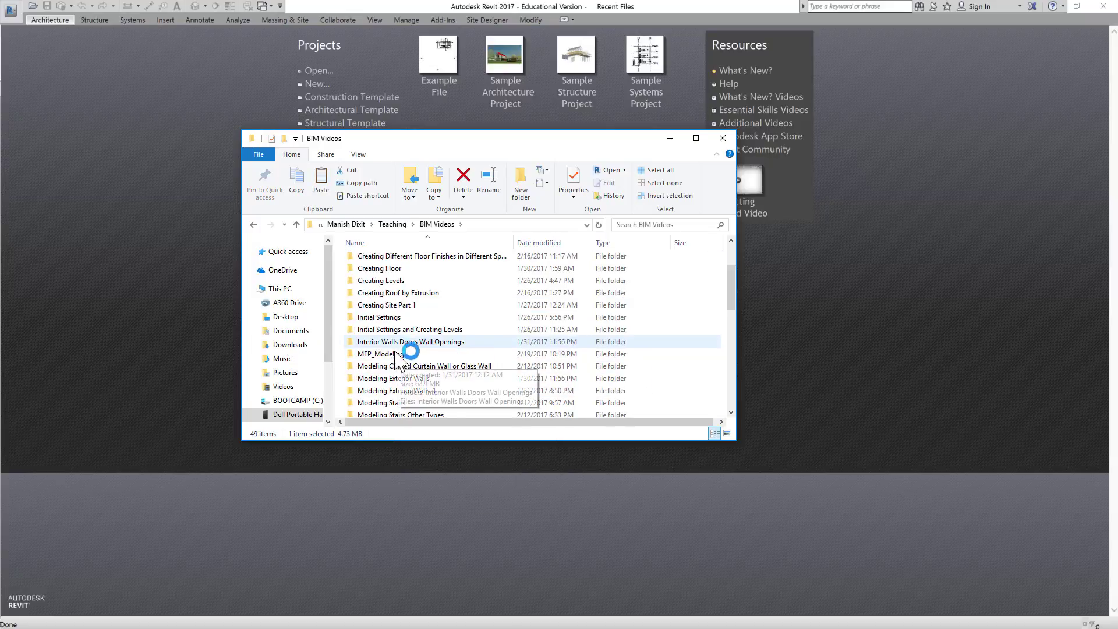
pyautogui.rightClick(407, 336)
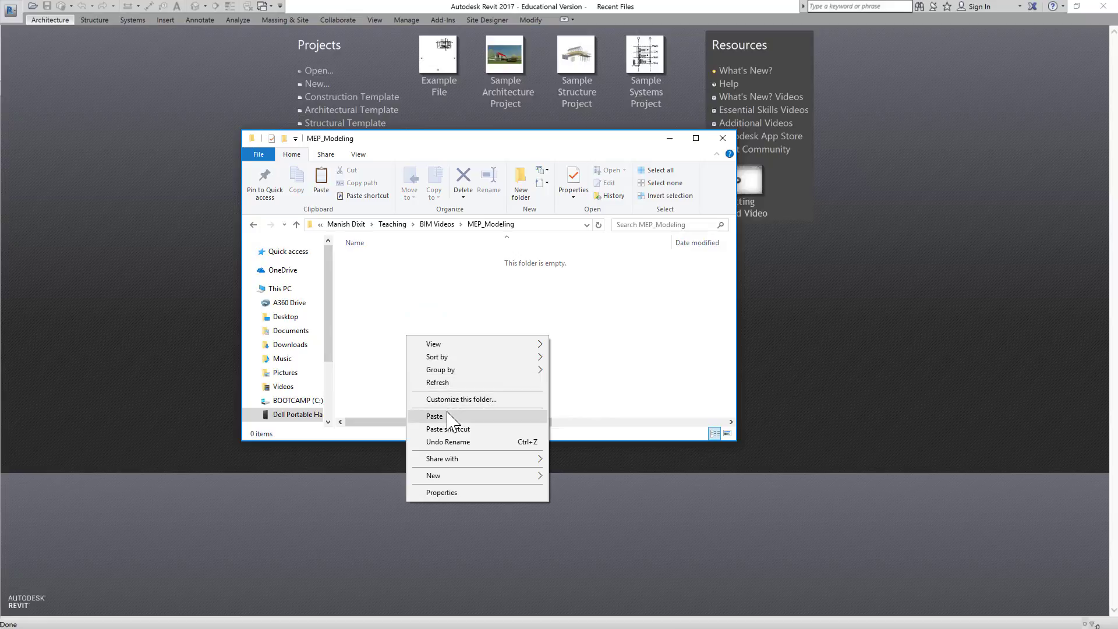
pyautogui.click(451, 415)
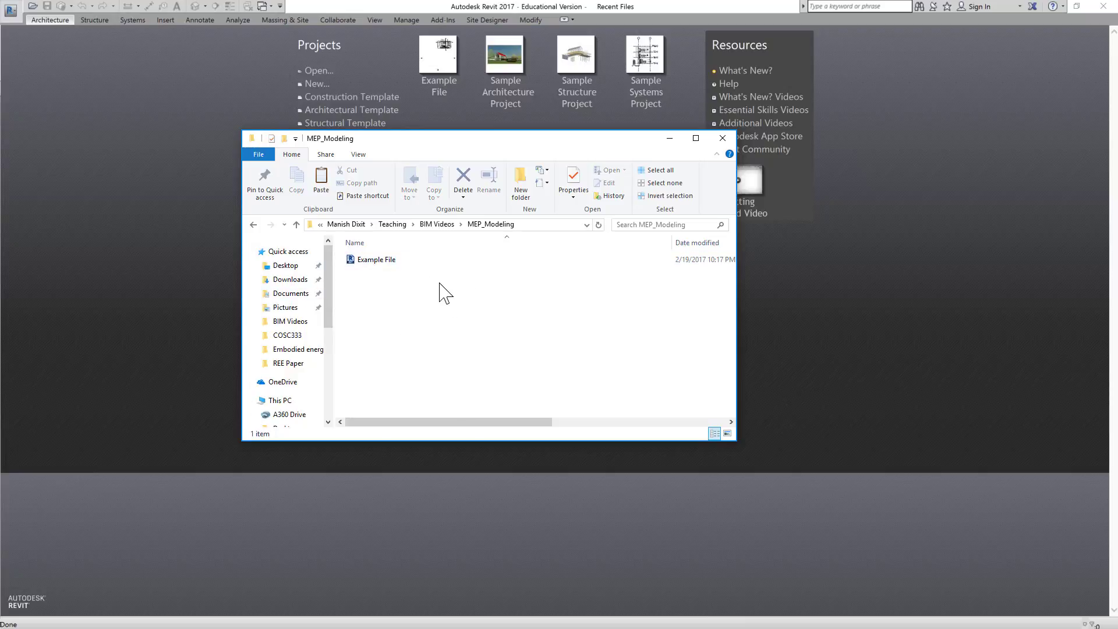
pyautogui.click(379, 268)
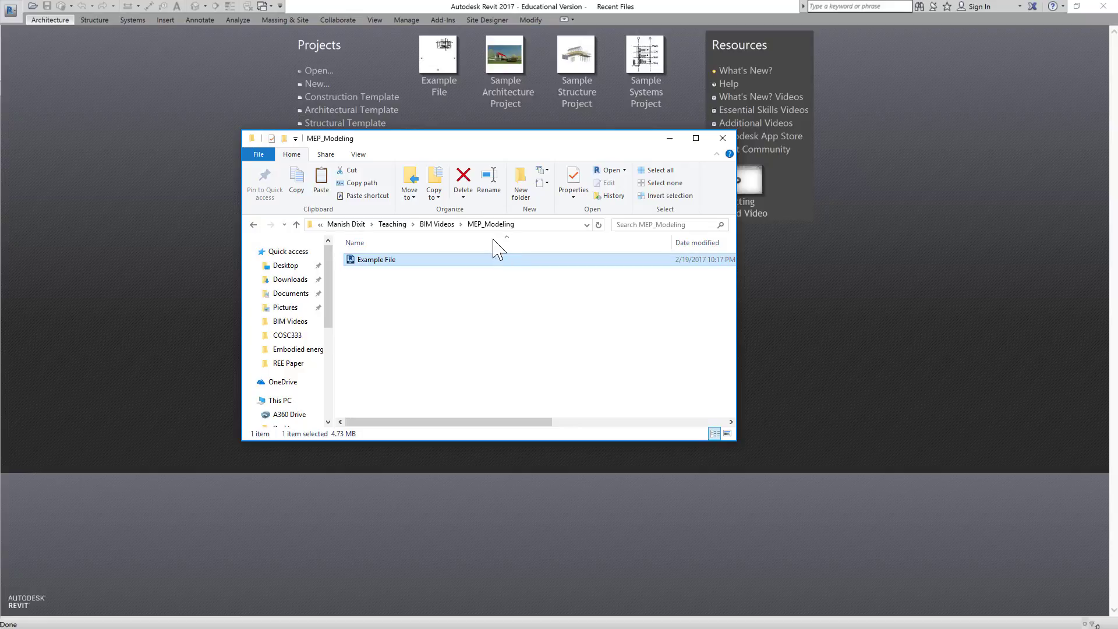
# - Switch back to Revit and create a new project from the Mechanical Template
pyautogui.click(669, 139)
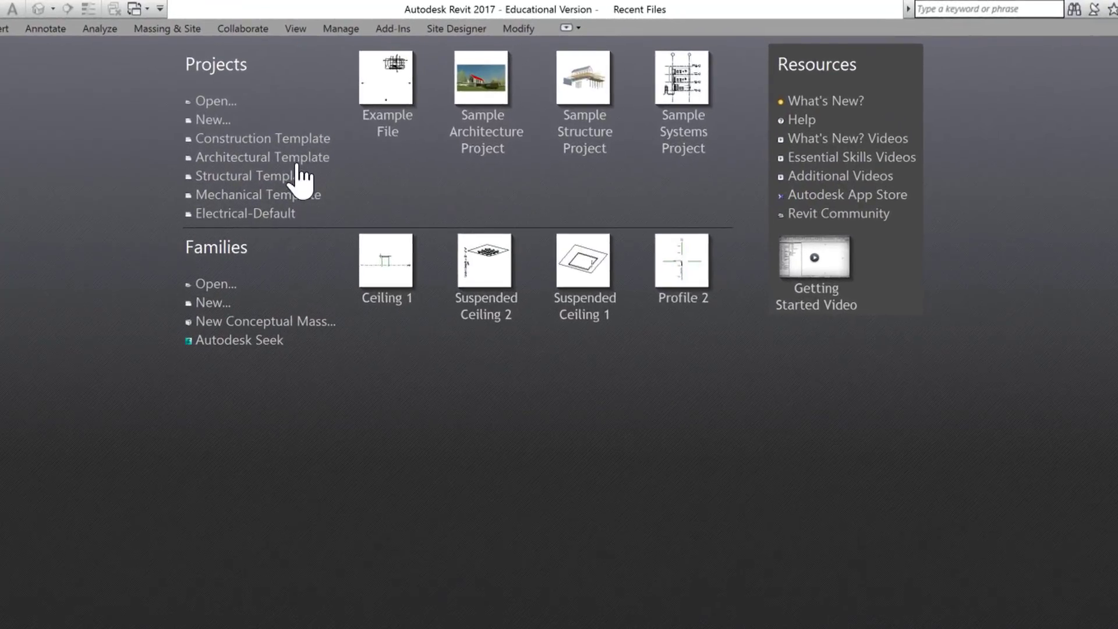
pyautogui.click(213, 120)
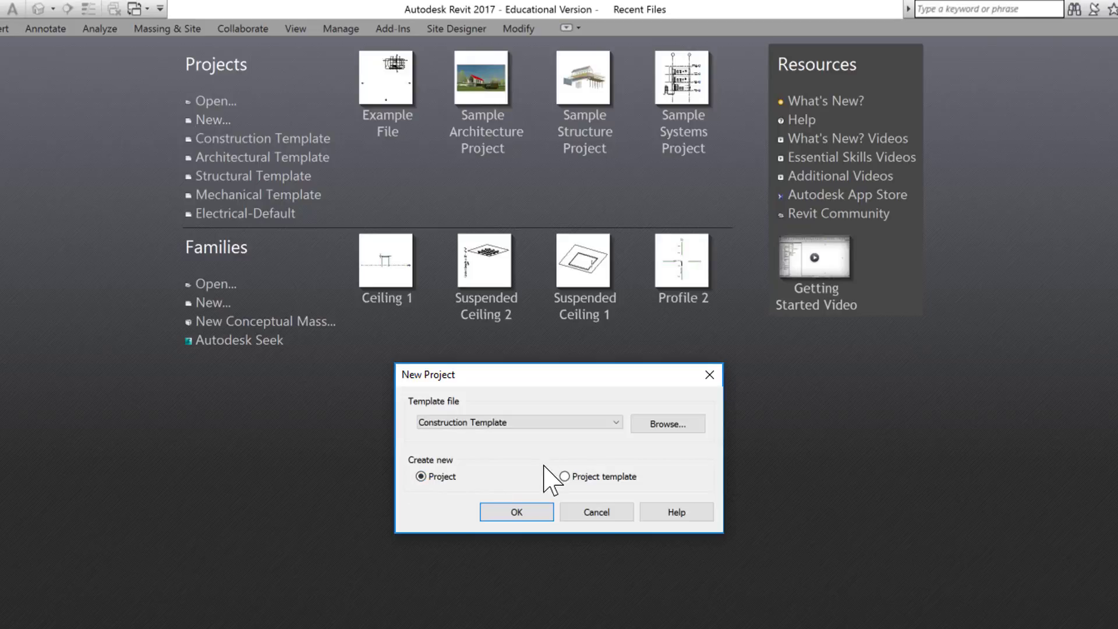
pyautogui.click(531, 422)
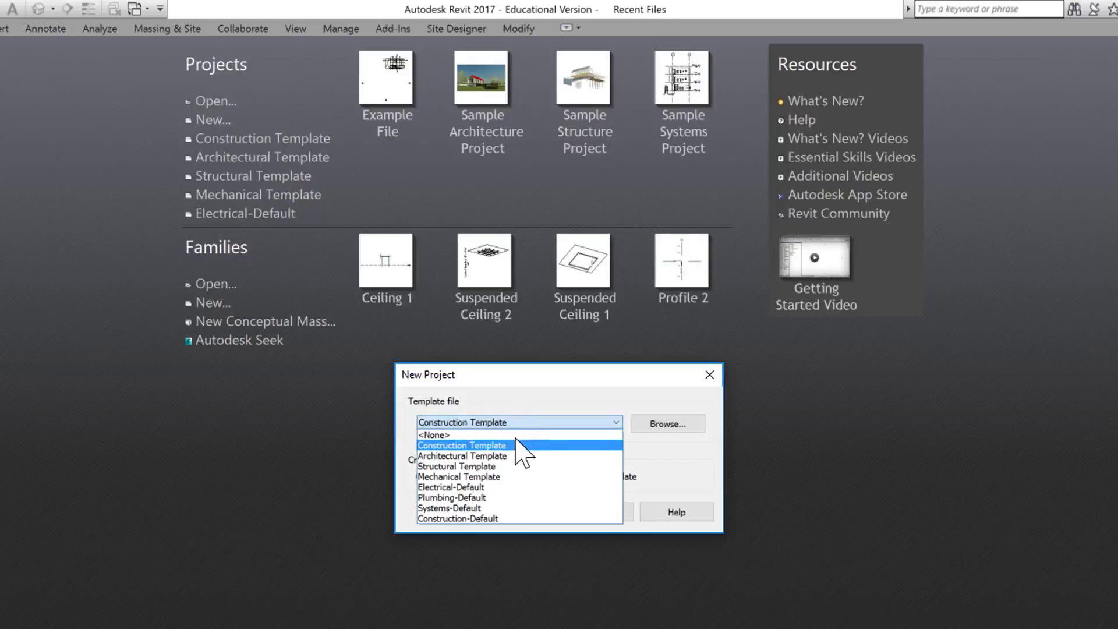
pyautogui.click(500, 476)
pyautogui.click(516, 512)
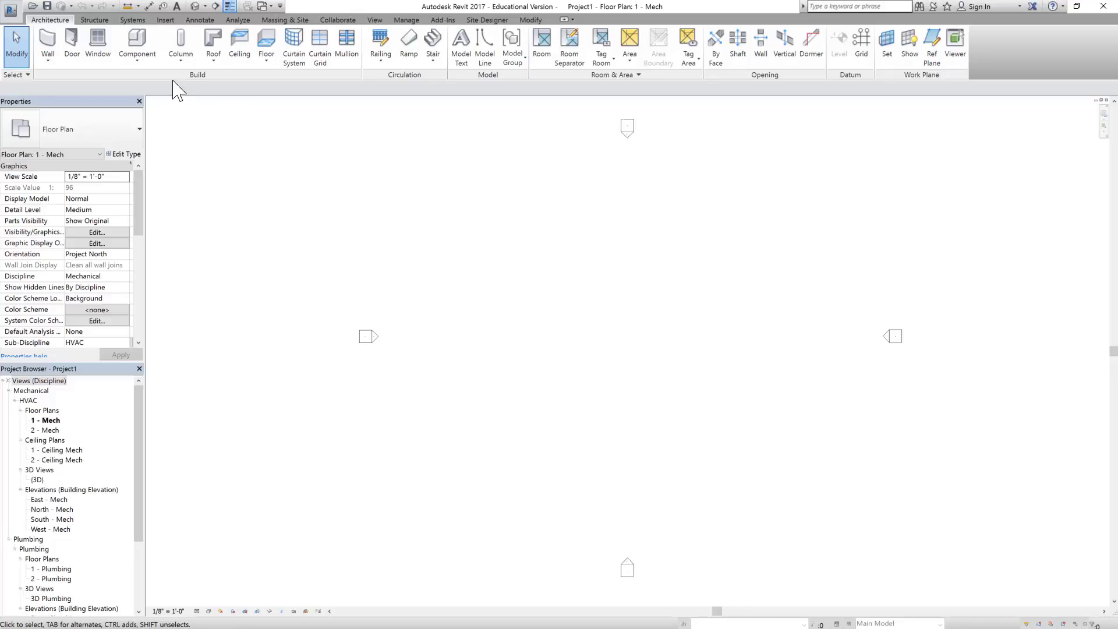
# - Link the Revit model Example File from BIM Videos > MEP_Modeling on drive D, using Auto - Origin to Origin positioning
pyautogui.click(165, 20)
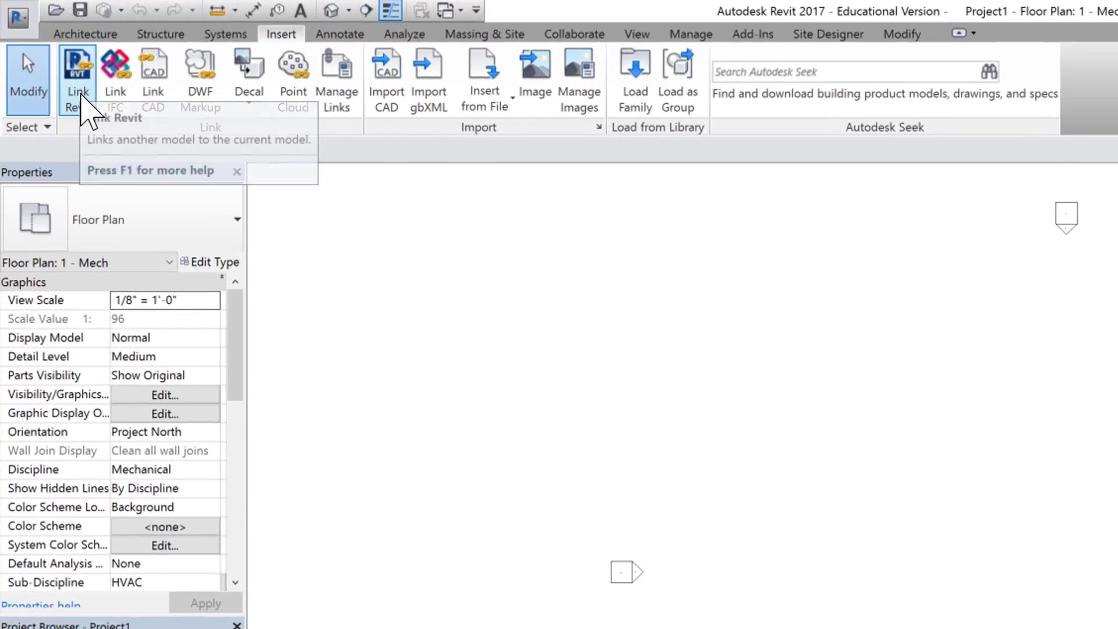
pyautogui.click(78, 73)
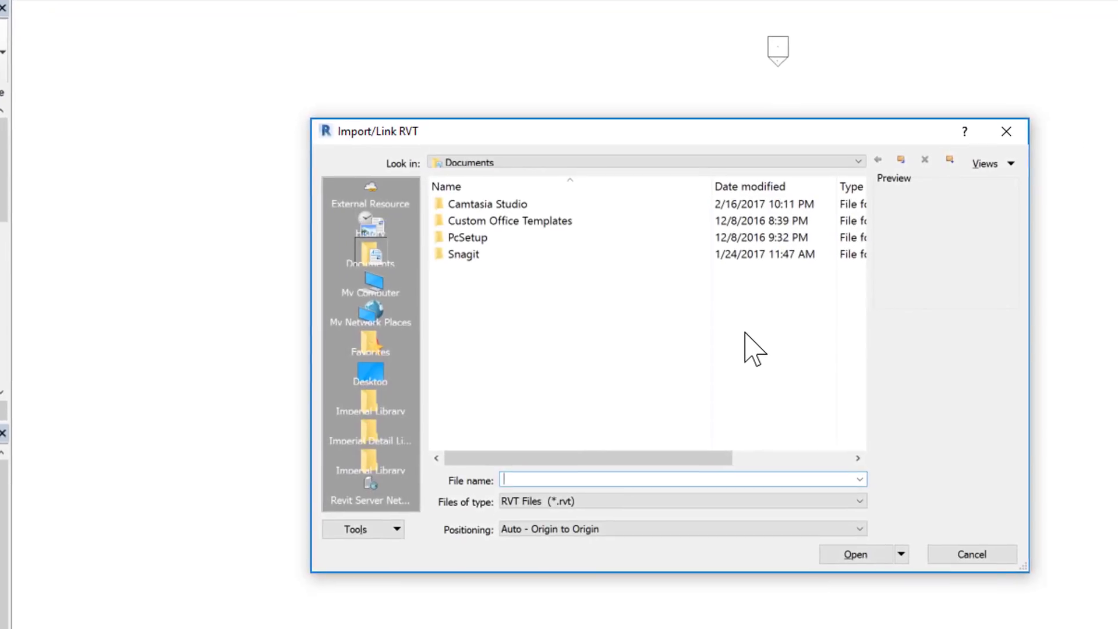
pyautogui.click(621, 162)
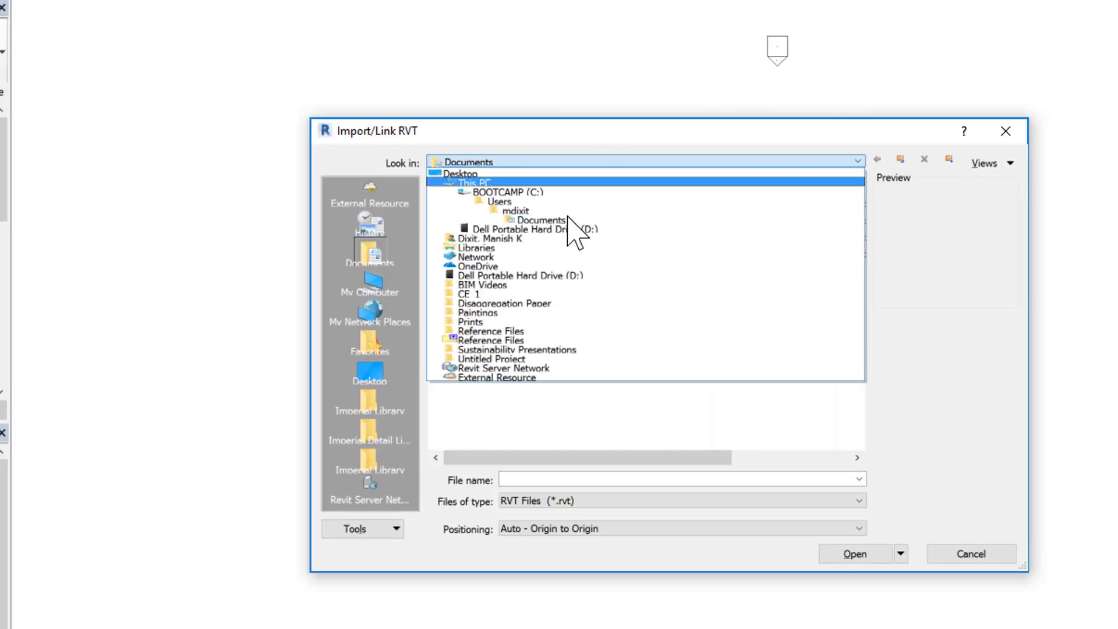
pyautogui.click(568, 236)
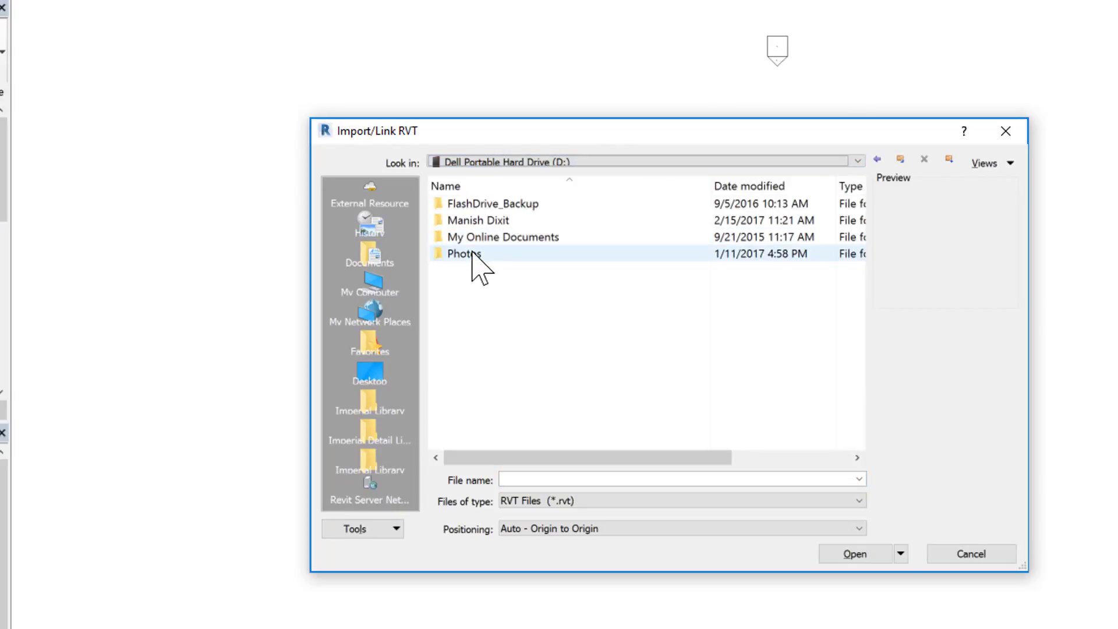
pyautogui.doubleClick(475, 220)
pyautogui.doubleClick(469, 253)
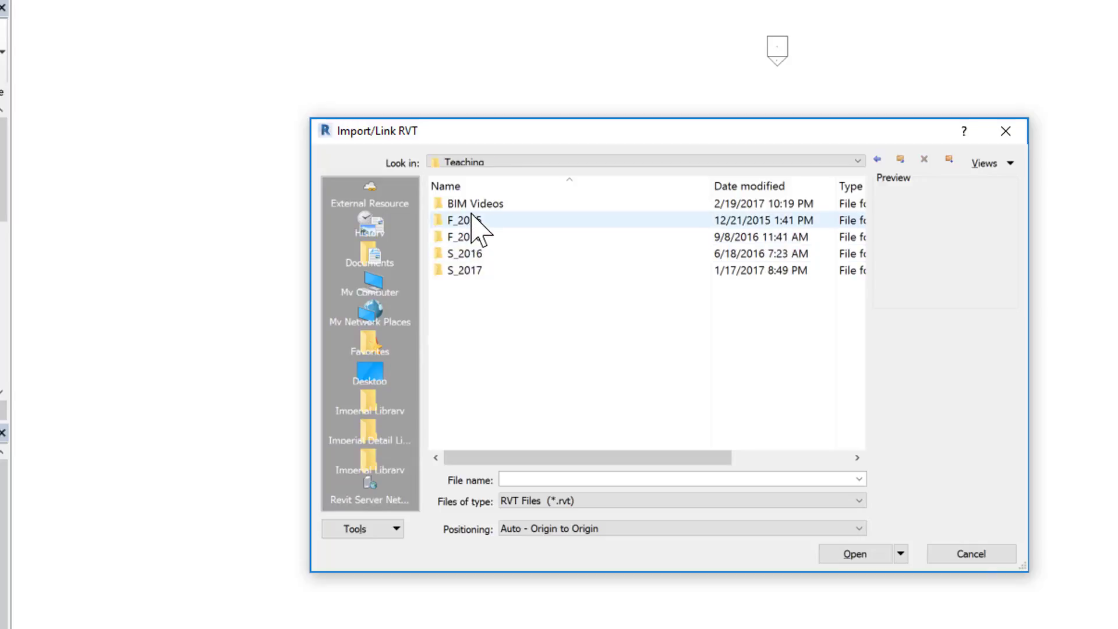
pyautogui.doubleClick(469, 203)
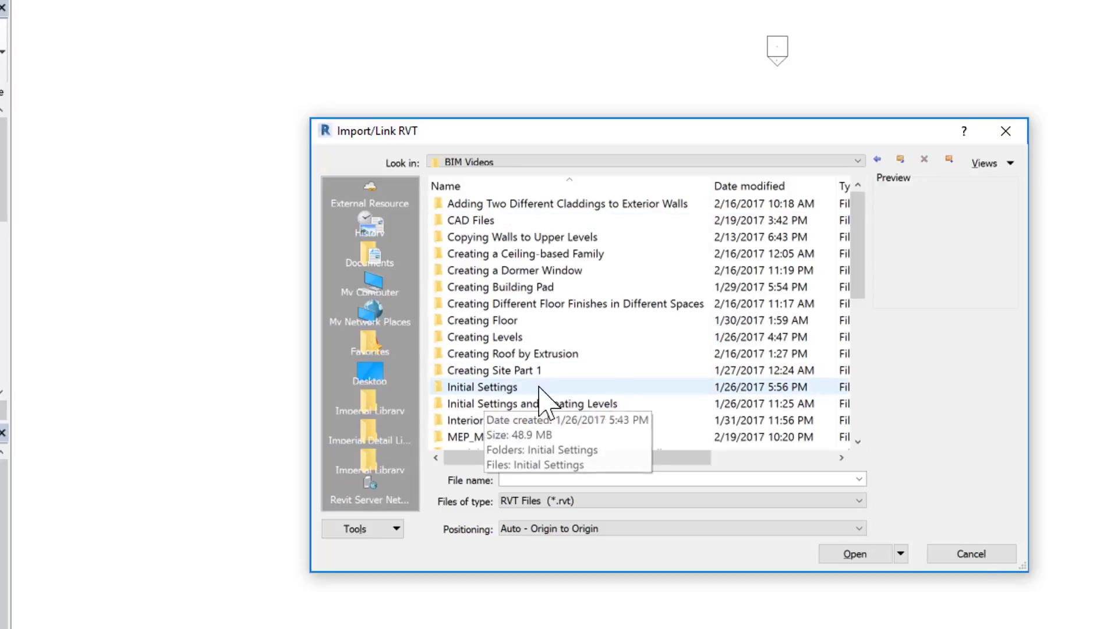
pyautogui.scroll(-1, 550, 376)
pyautogui.doubleClick(512, 391)
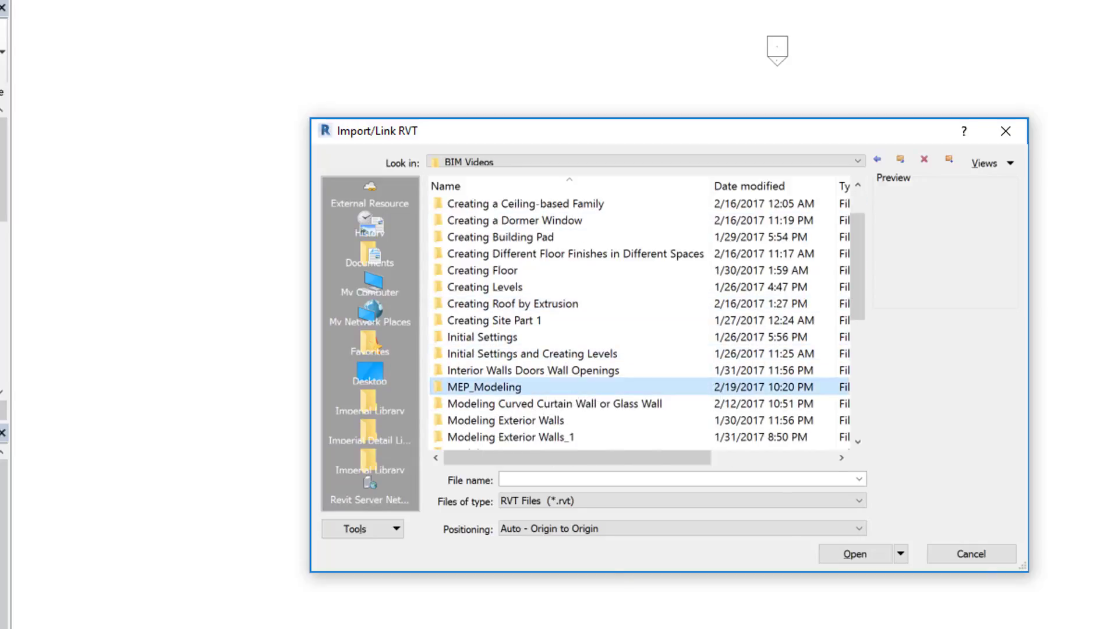
pyautogui.click(473, 205)
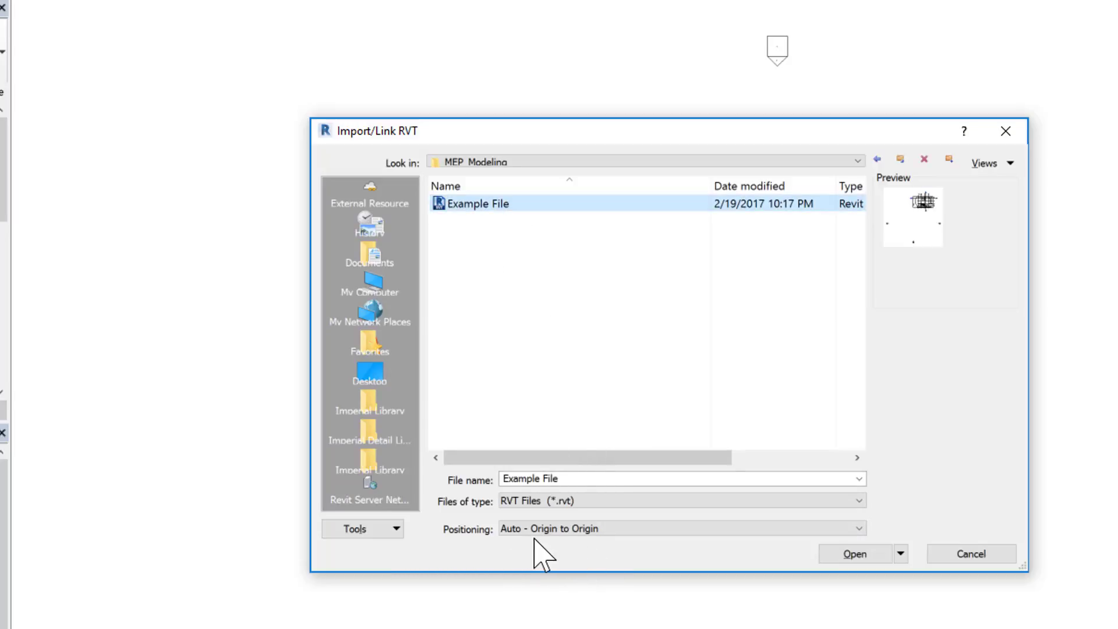
pyautogui.click(855, 553)
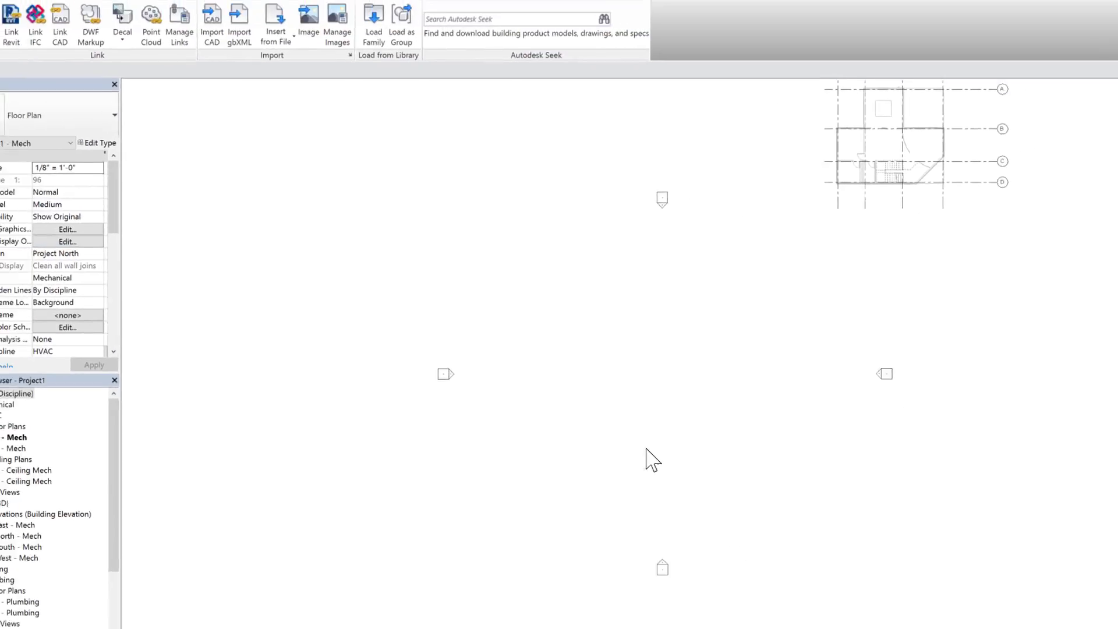
# - Select all four elevation markers in the 1 - Mech floor plan and move them so they surround the linked building
pyautogui.scroll(-2, 646, 448)
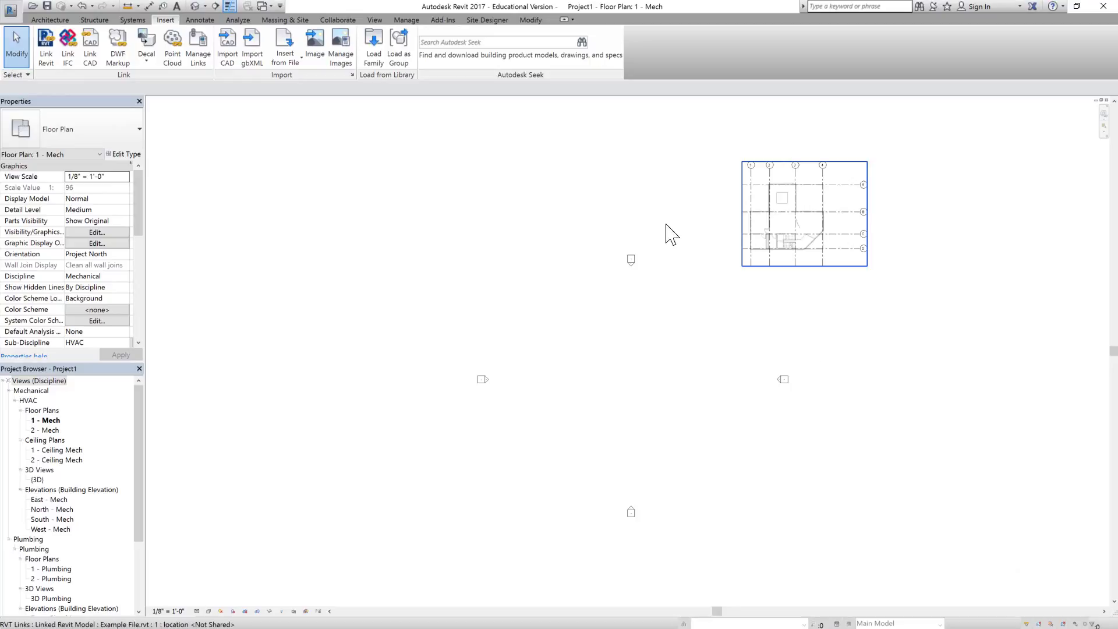
pyautogui.moveTo(389, 234); pyautogui.dragTo(738, 532)
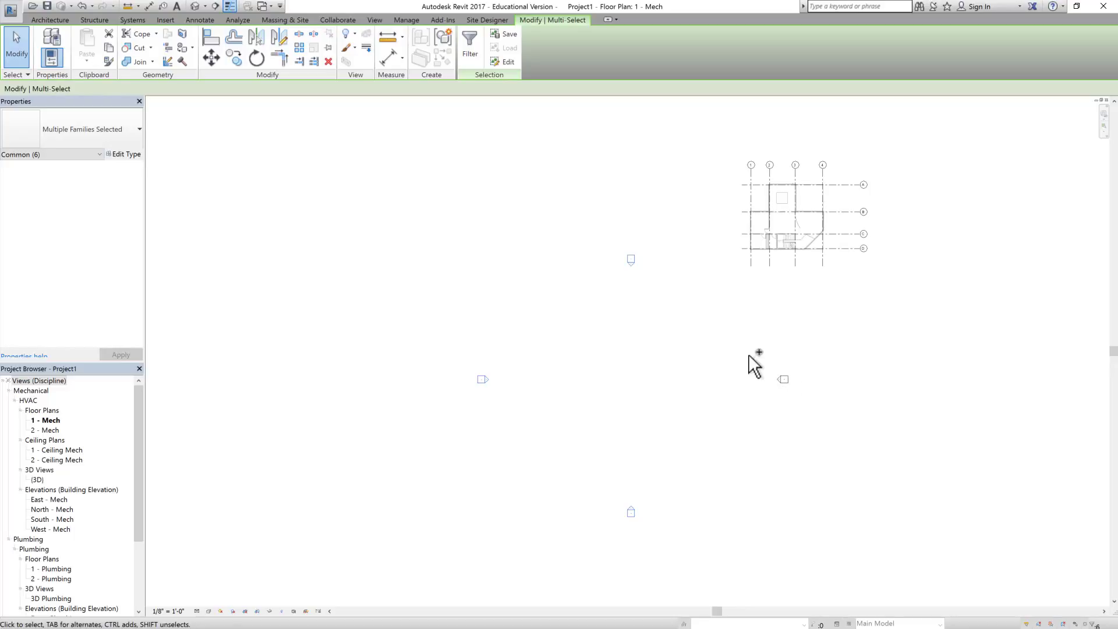
pyautogui.moveTo(749, 356); pyautogui.dragTo(815, 410)
pyautogui.scroll(-1, 534, 397)
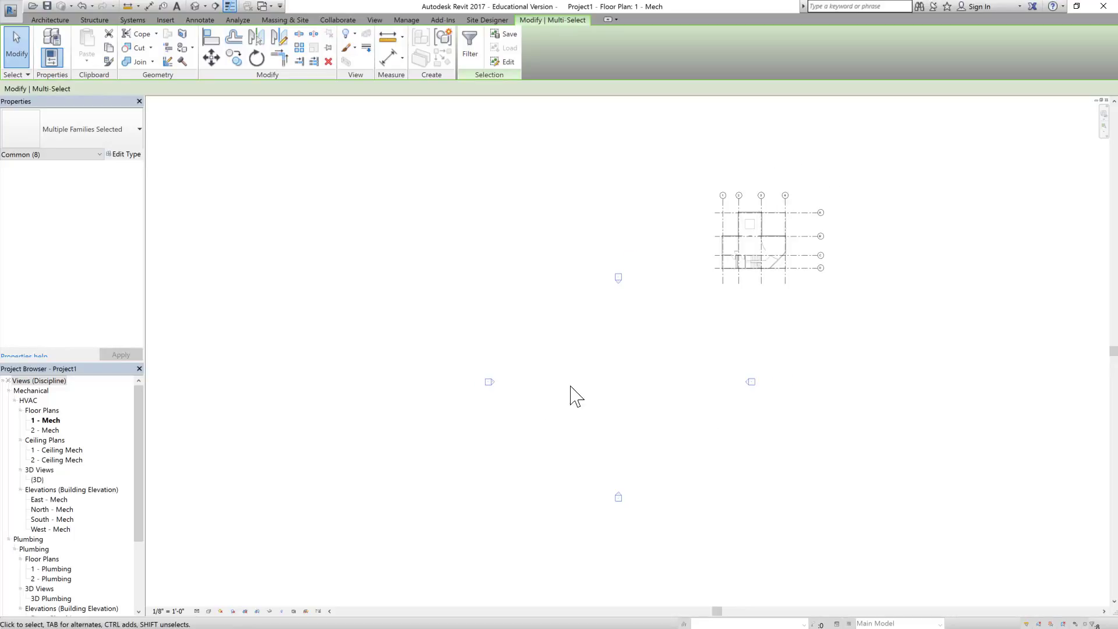
pyautogui.keyDown('ctrl'); pyautogui.moveTo(728, 356); pyautogui.dragTo(801, 412); pyautogui.keyUp('ctrl')
pyautogui.click(211, 57)
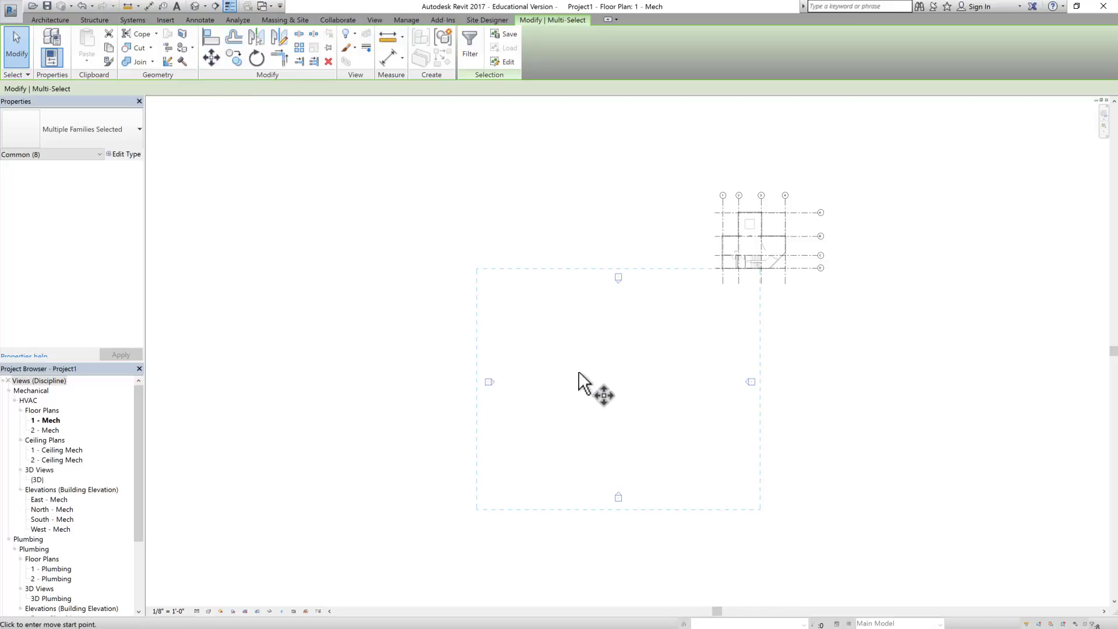
pyautogui.click(617, 398)
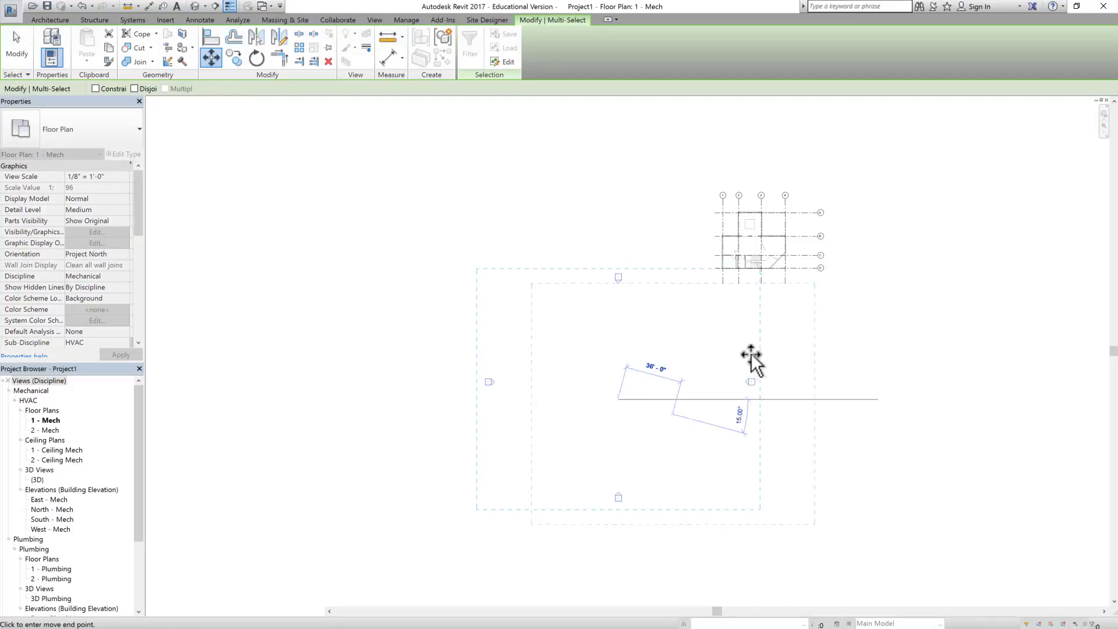
pyautogui.click(754, 279)
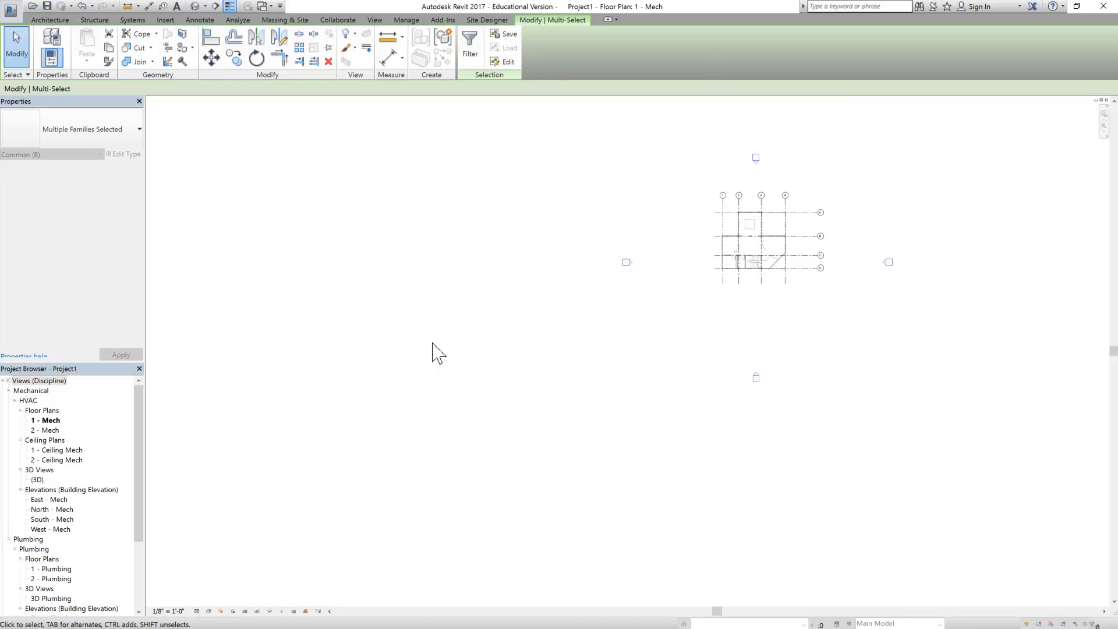
pyautogui.middleClick(709, 245)
pyautogui.middleClick(709, 244)
pyautogui.press('Escape')
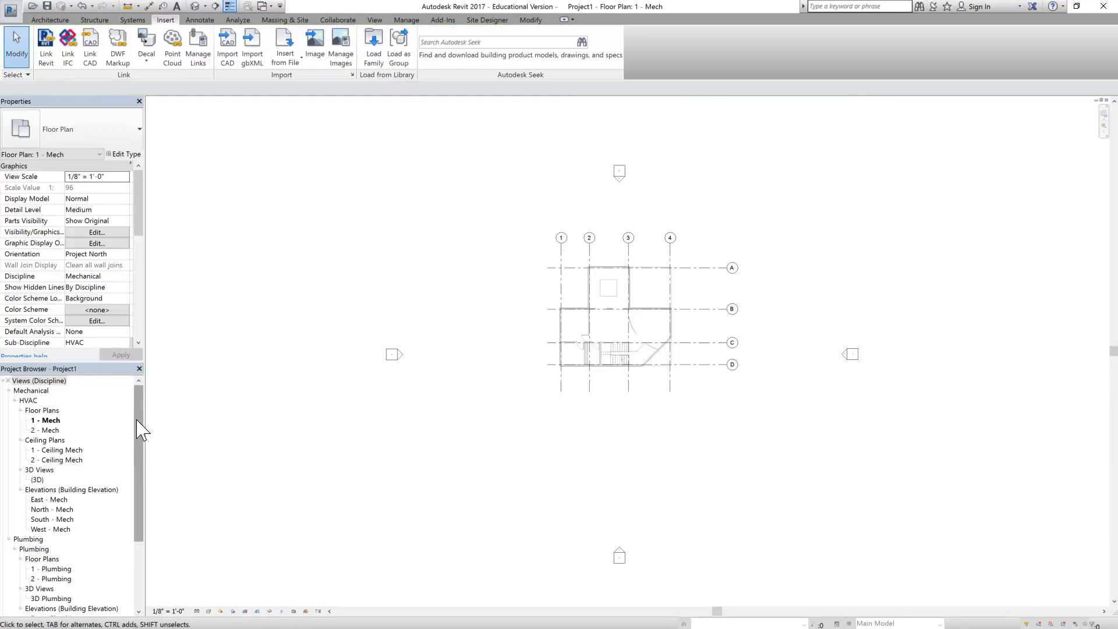
# - Open the East - Plumbing building elevation view
pyautogui.moveTo(142, 431); pyautogui.dragTo(143, 482)
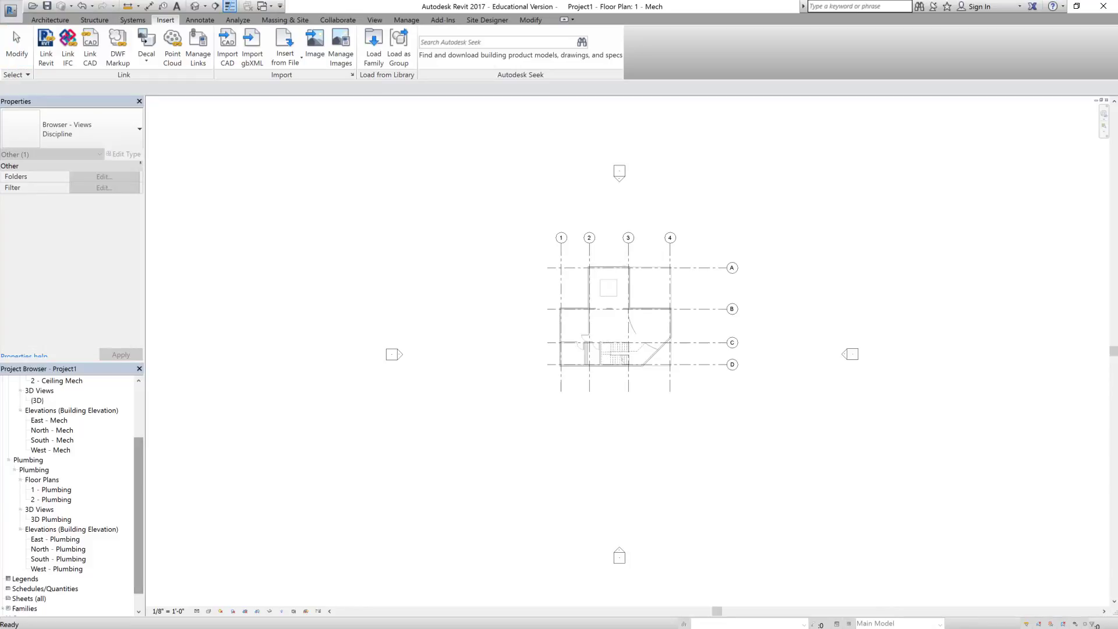
pyautogui.doubleClick(60, 542)
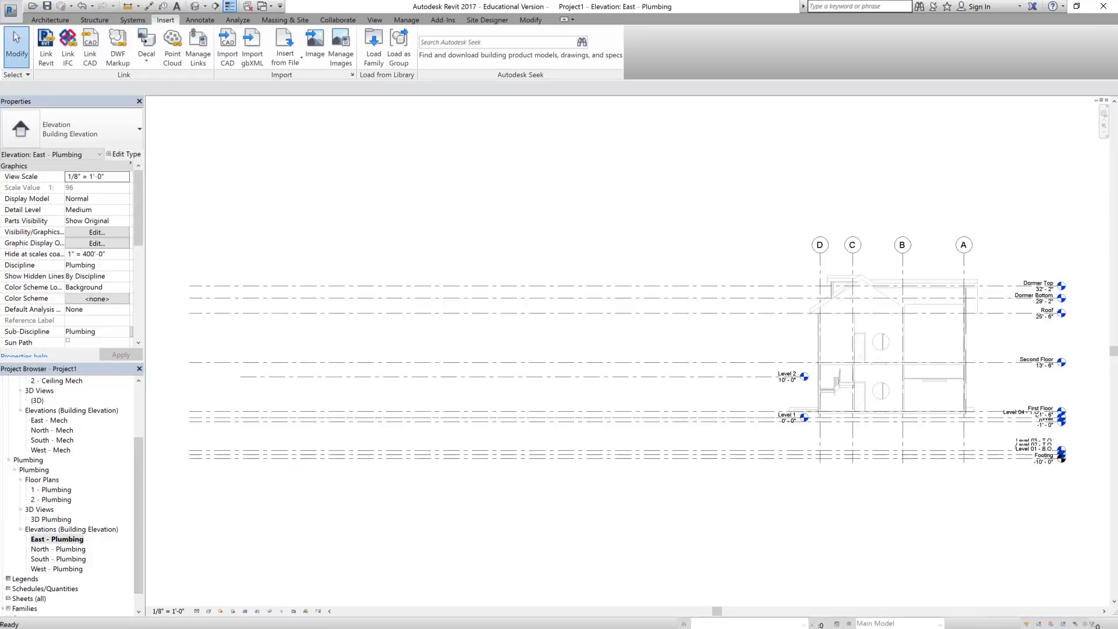
# - Start Copy/Monitor on the linked Example File model and window-select the whole building in the East - Plumbing elevation with Multiple copying enabled
pyautogui.click(713, 291)
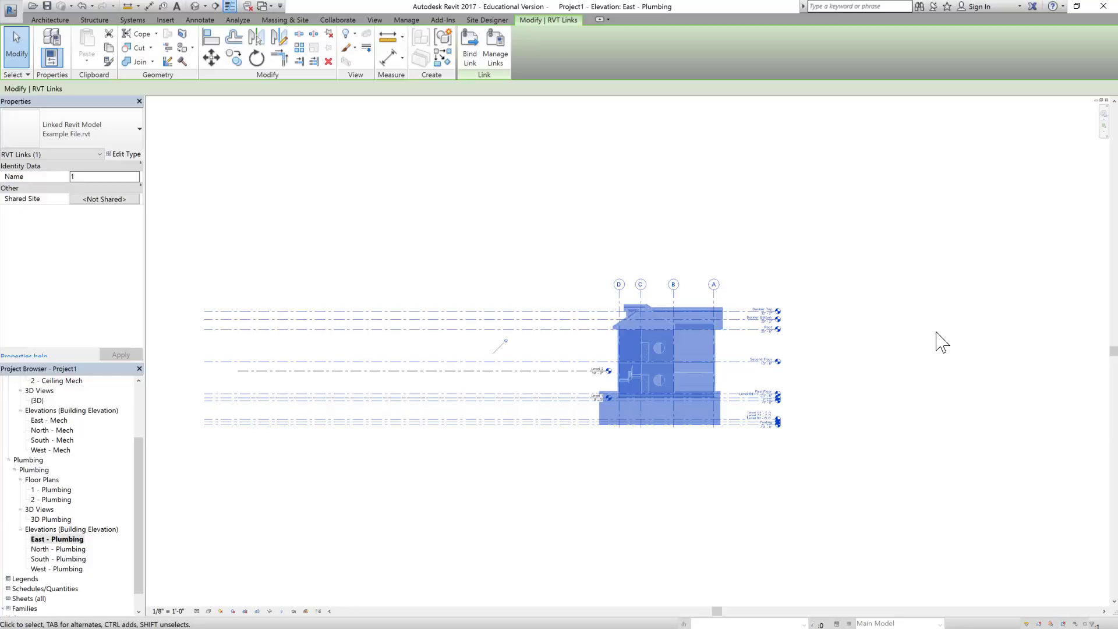
pyautogui.click(936, 333)
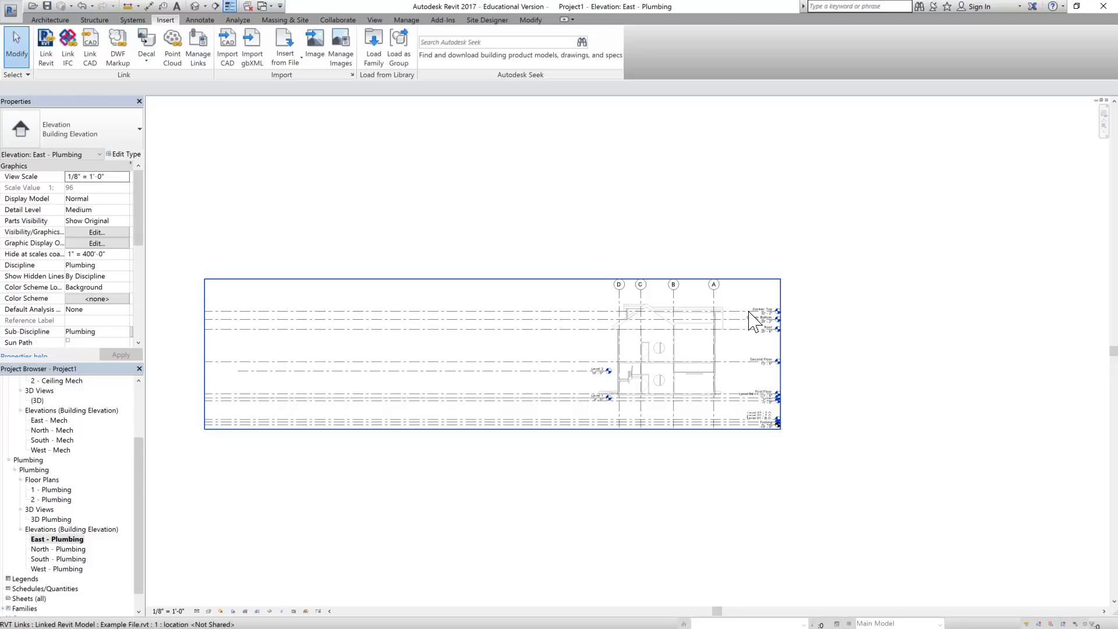
pyautogui.scroll(2, 751, 317)
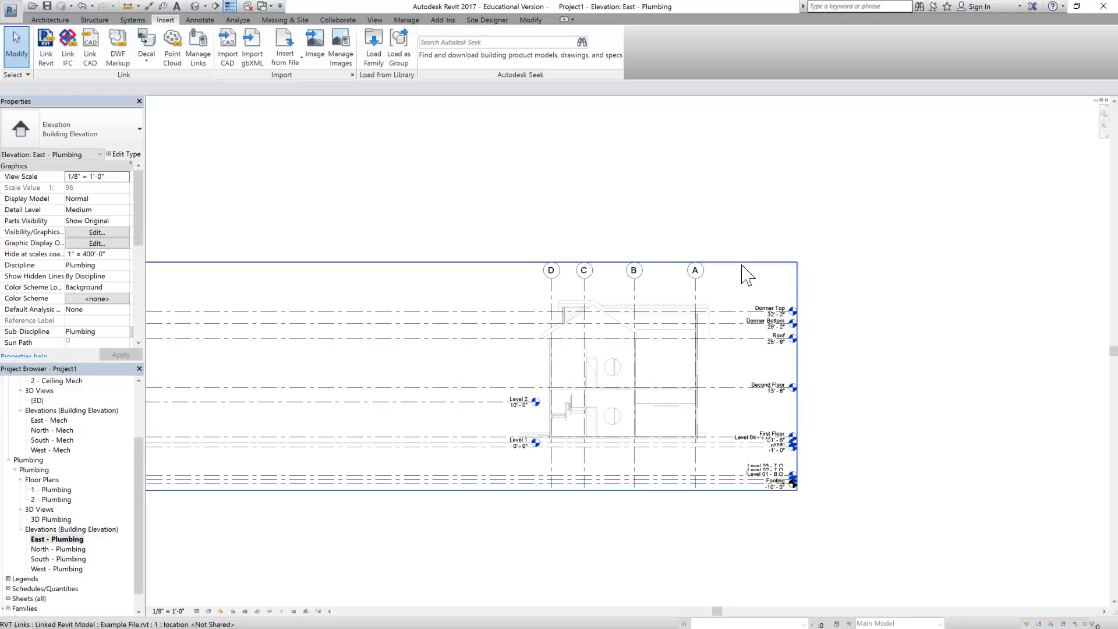
pyautogui.scroll(-2, 818, 316)
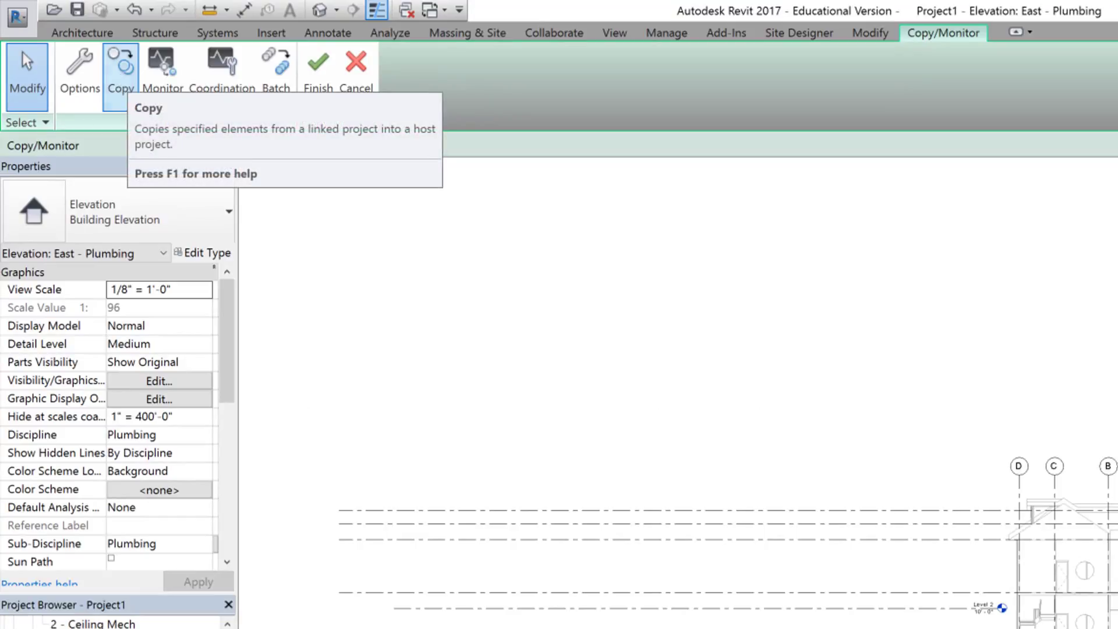
pyautogui.click(116, 93)
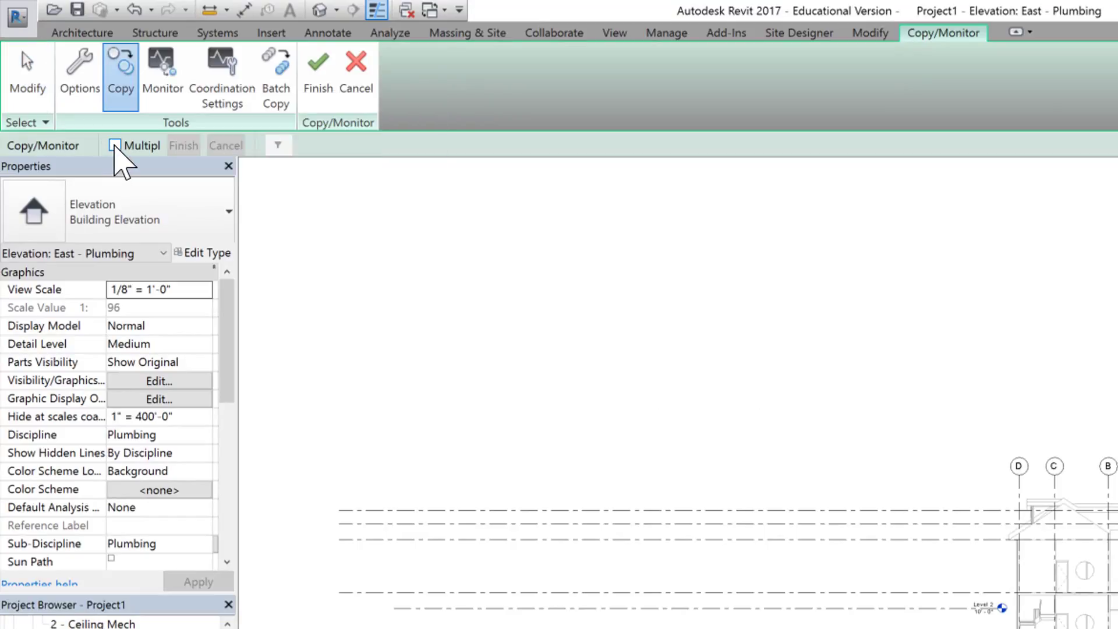
pyautogui.click(115, 146)
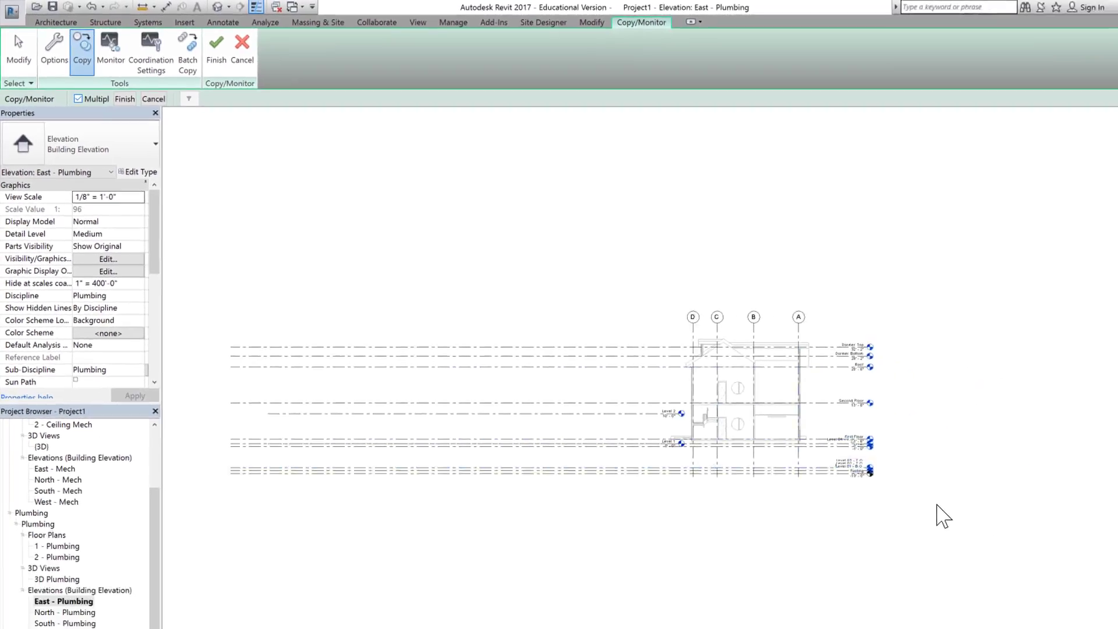
pyautogui.moveTo(969, 545); pyautogui.dragTo(206, 247)
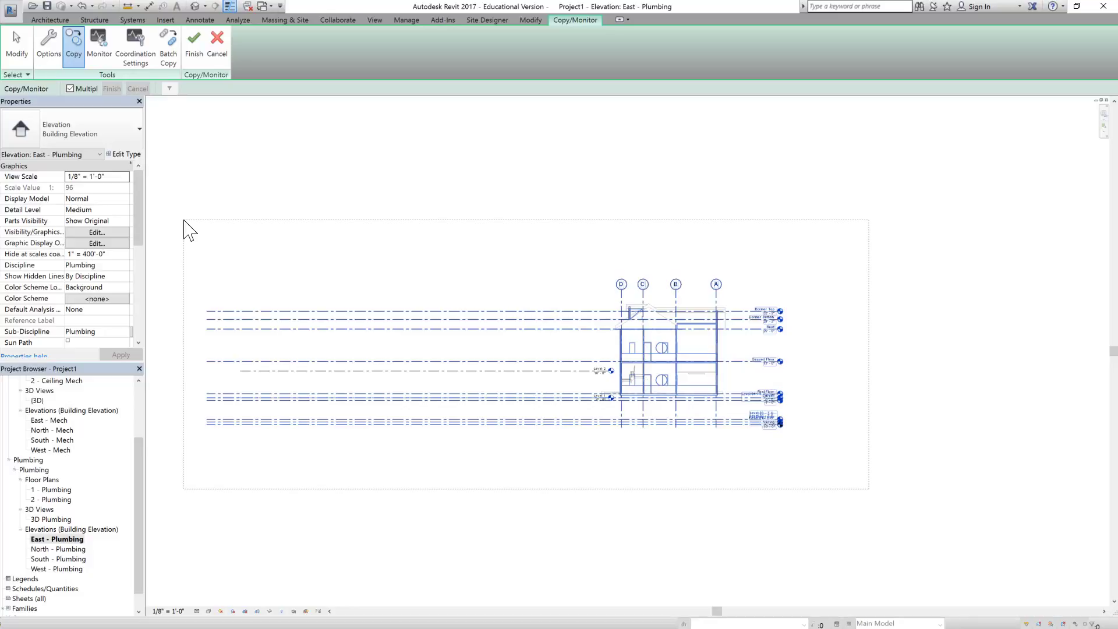
pyautogui.moveTo(183, 219); pyautogui.dragTo(183, 219)
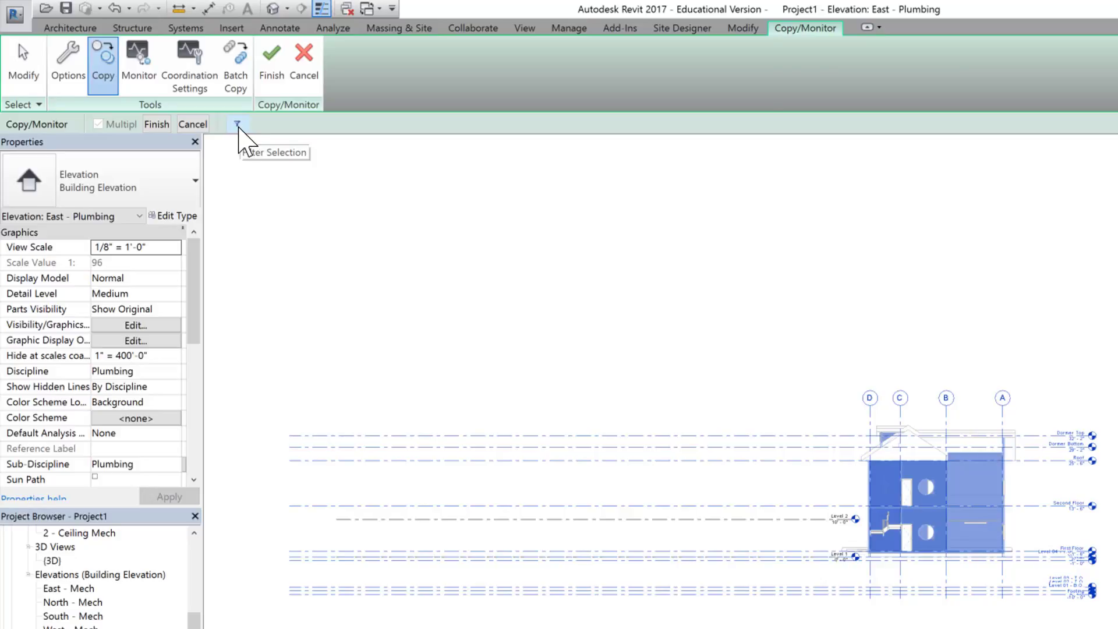
# - Filter the selection to Grids and Levels only, excluding Floors and Walls, and finish copying and monitoring them in the project
pyautogui.click(238, 125)
pyautogui.moveTo(627, 299); pyautogui.dragTo(381, 202)
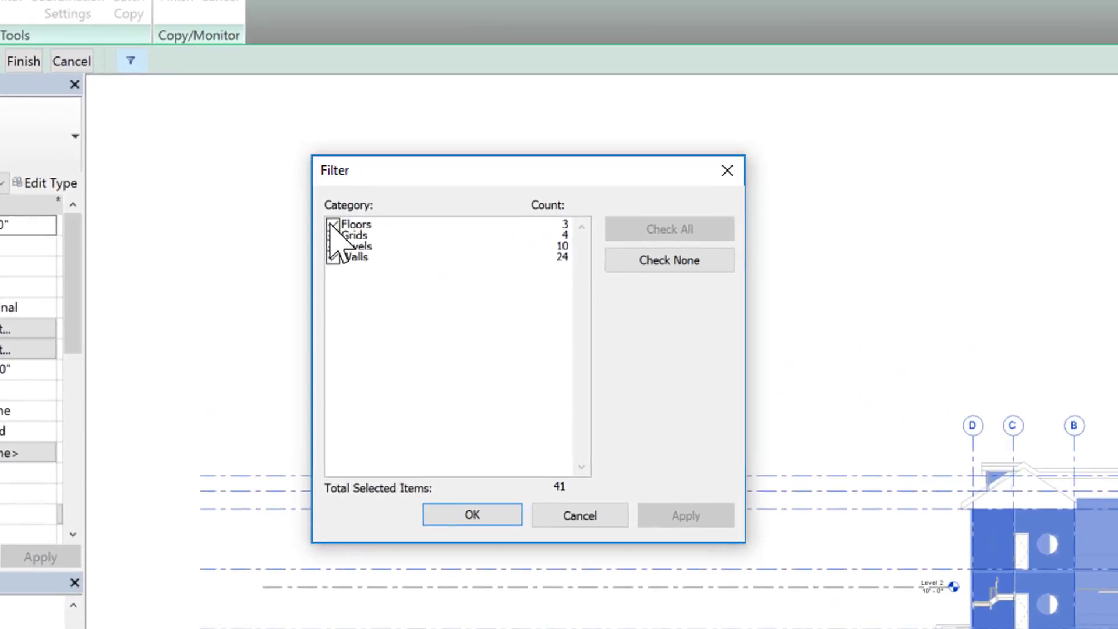
pyautogui.click(379, 243)
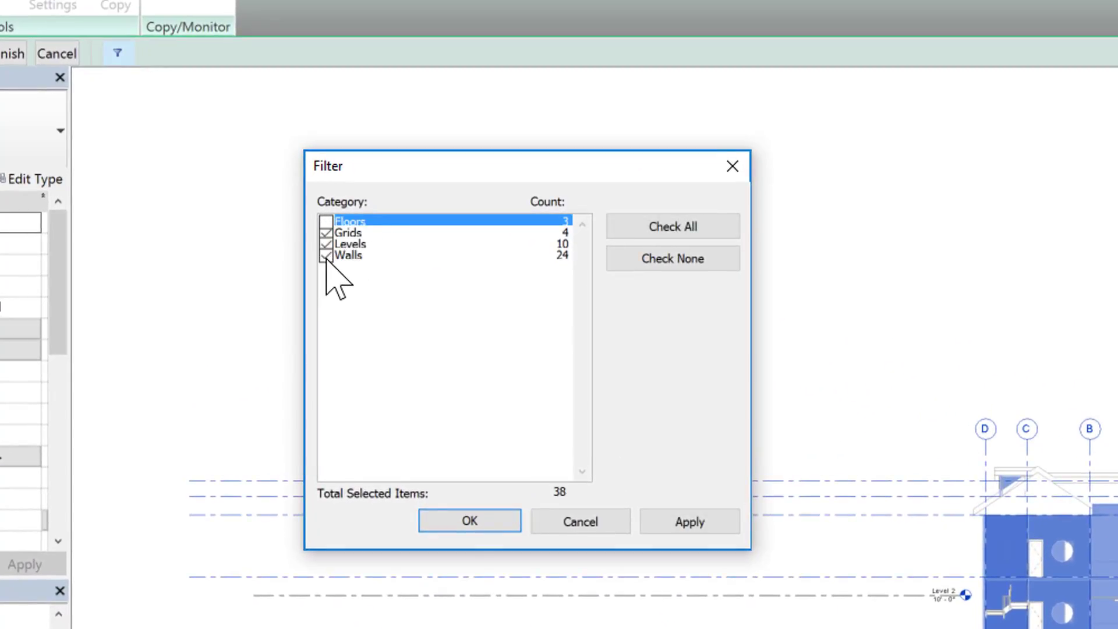
pyautogui.click(327, 257)
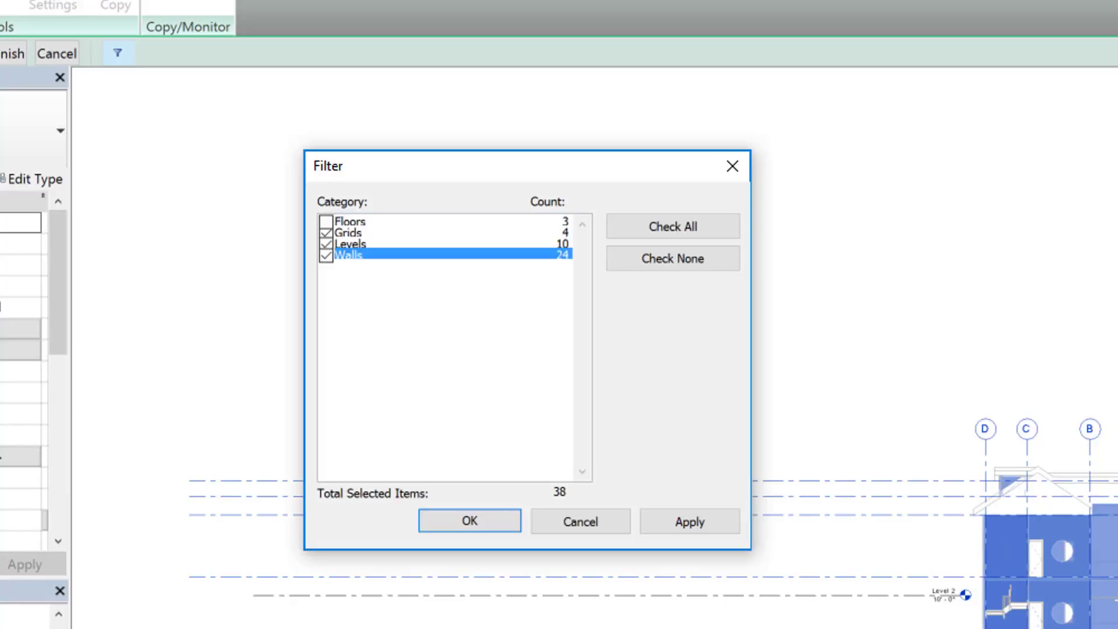
pyautogui.click(326, 256)
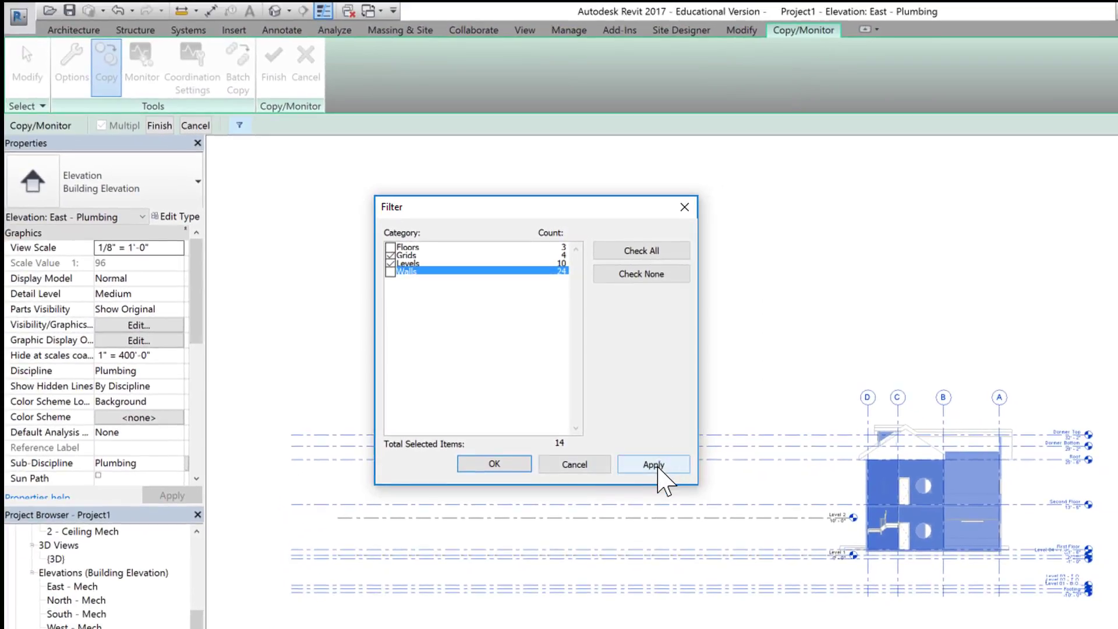
pyautogui.click(655, 464)
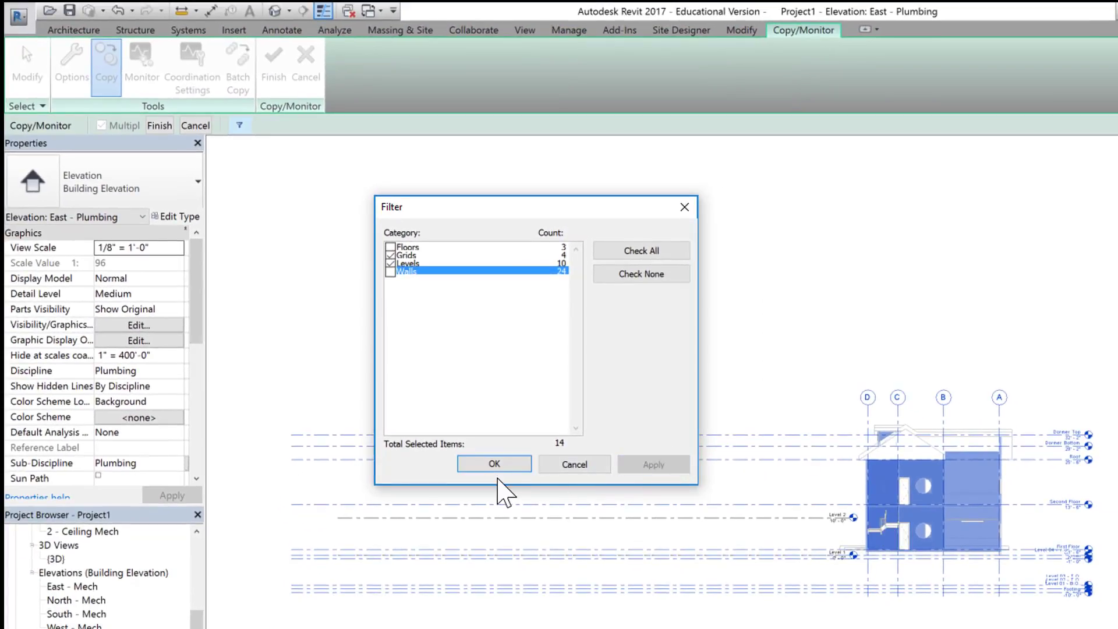
pyautogui.click(494, 464)
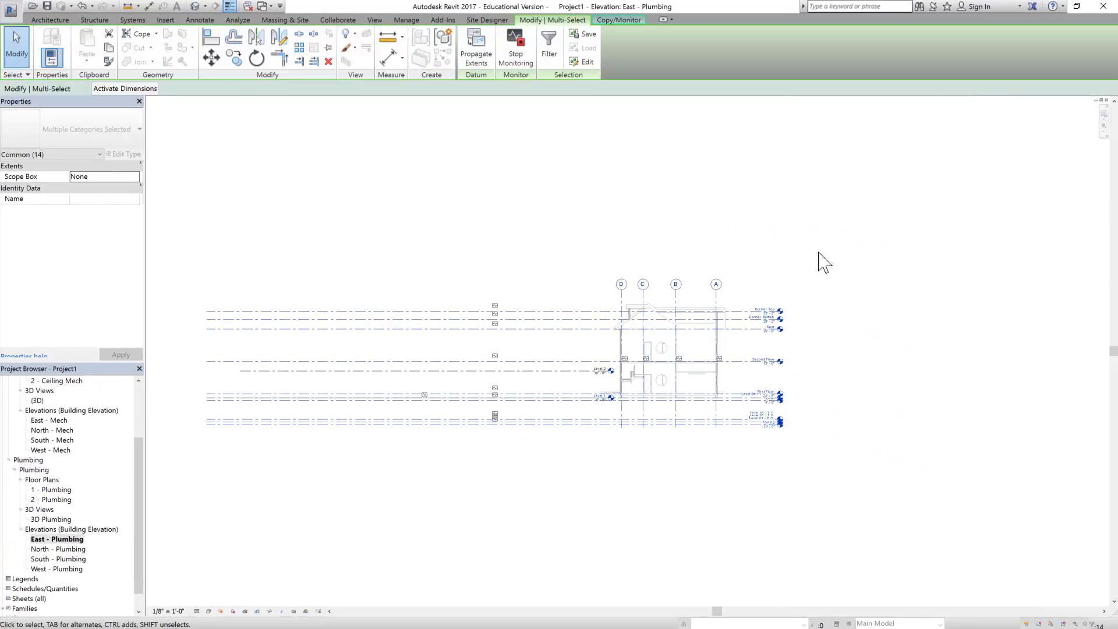
pyautogui.click(618, 19)
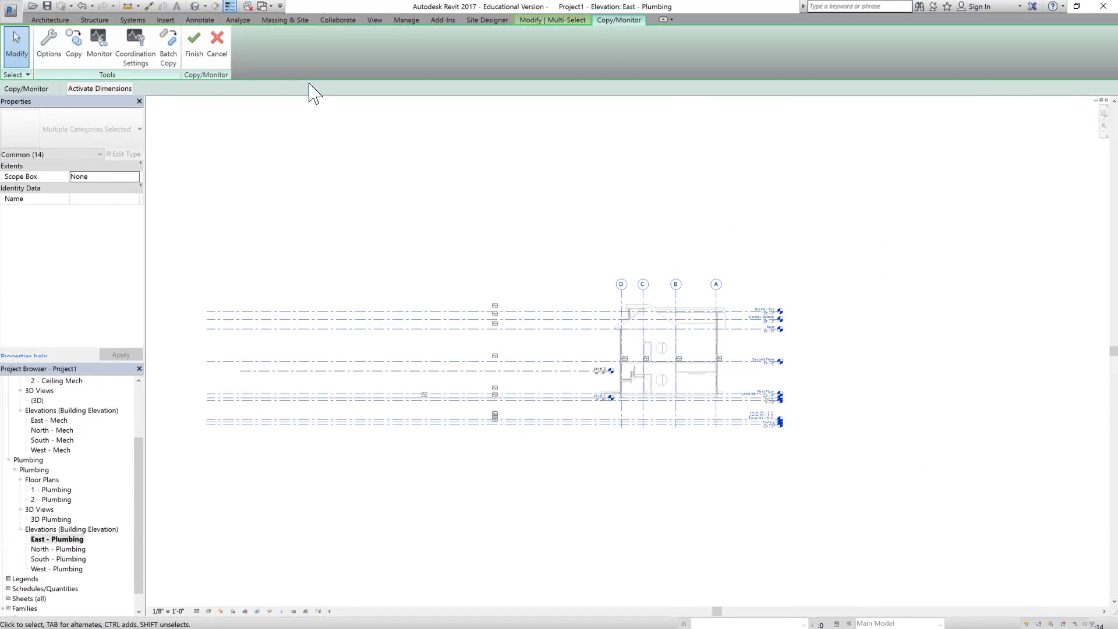
pyautogui.click(194, 42)
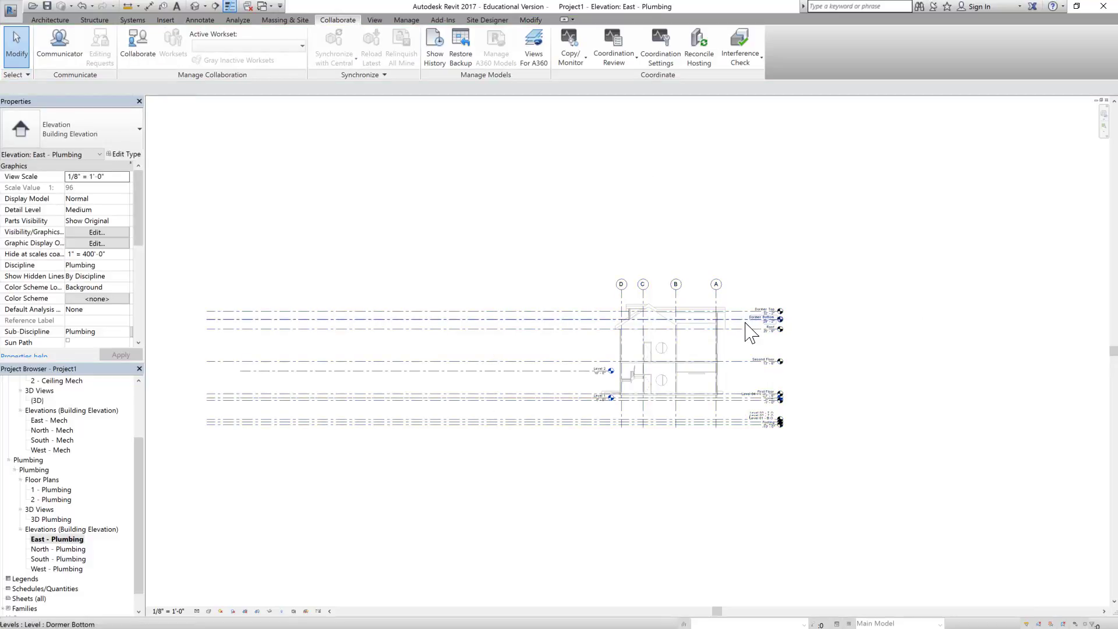
# - Examine the copied levels and lettered grids for their monitoring symbols by selecting them one after another
pyautogui.scroll(3, 742, 315)
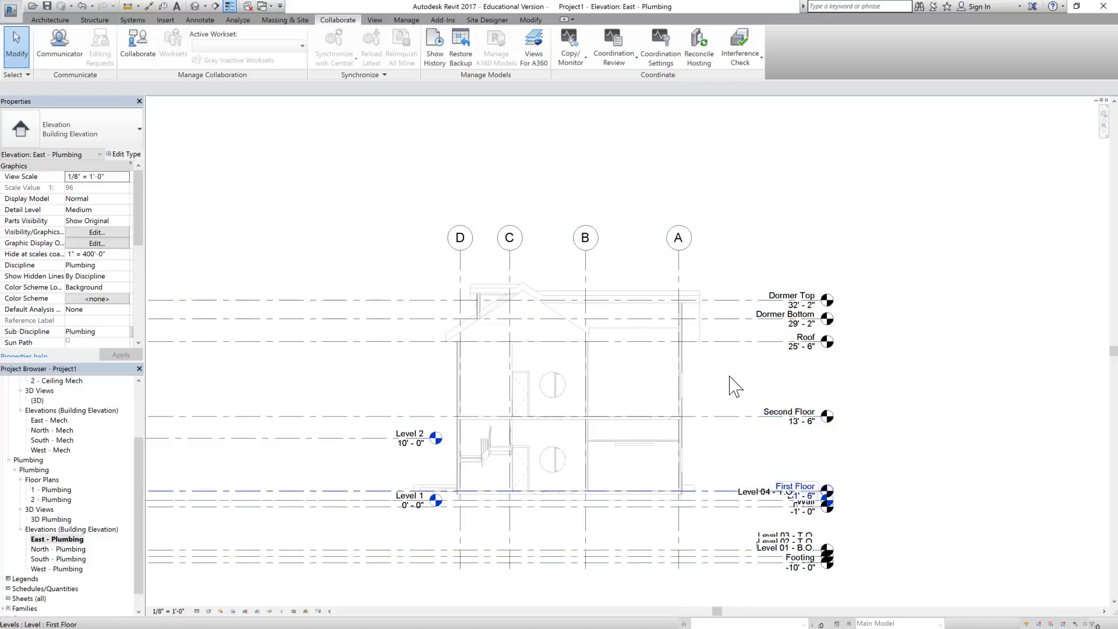
pyautogui.click(735, 300)
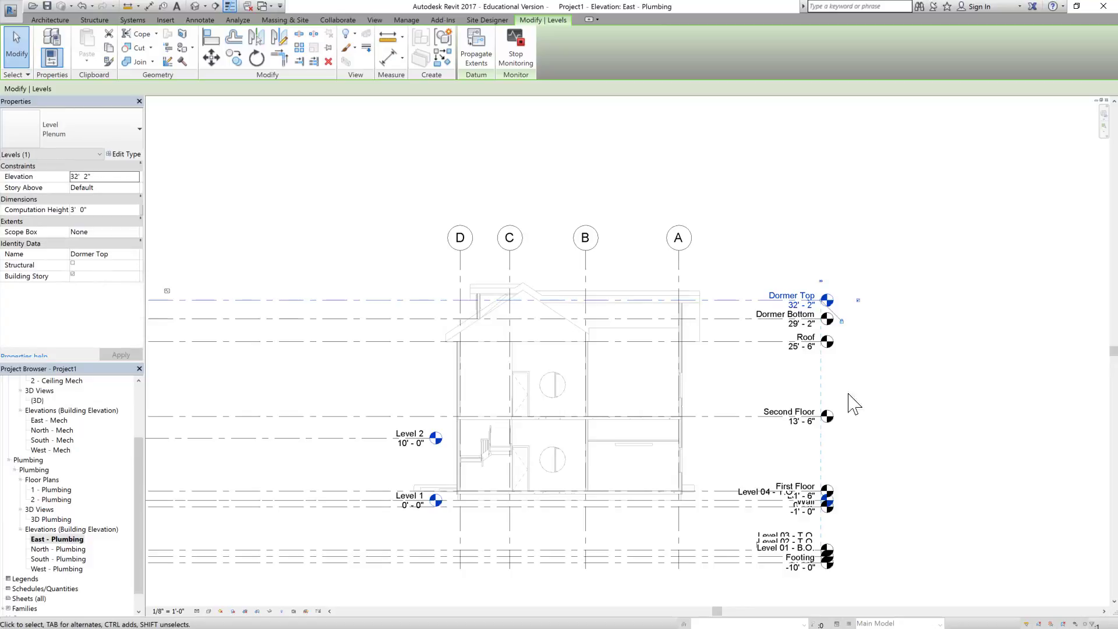
pyautogui.scroll(-2, 883, 349)
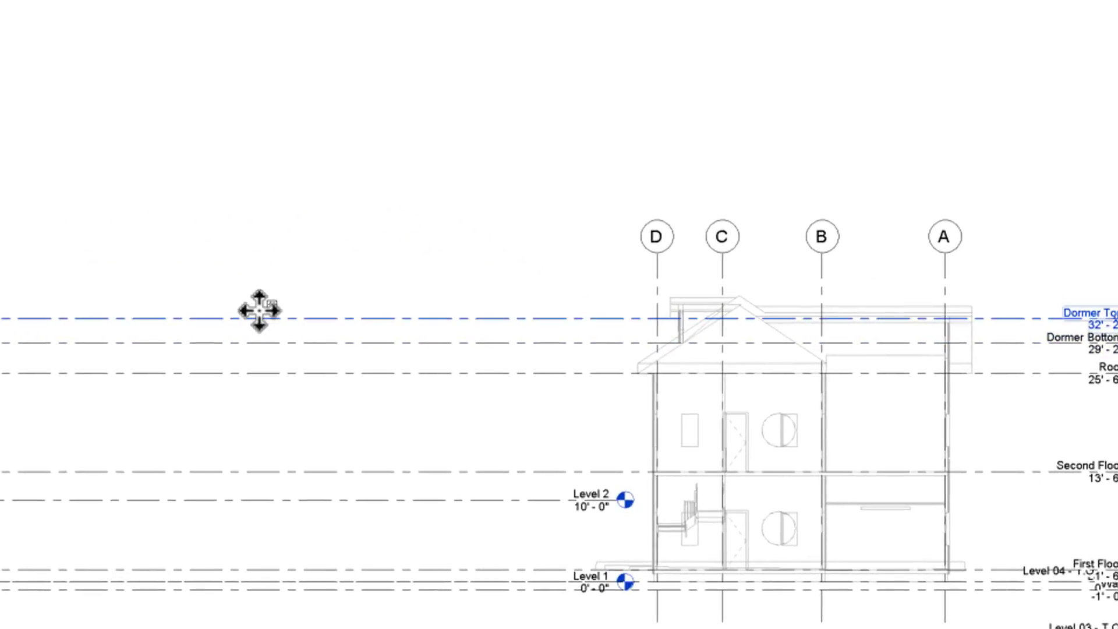
pyautogui.scroll(3, 259, 310)
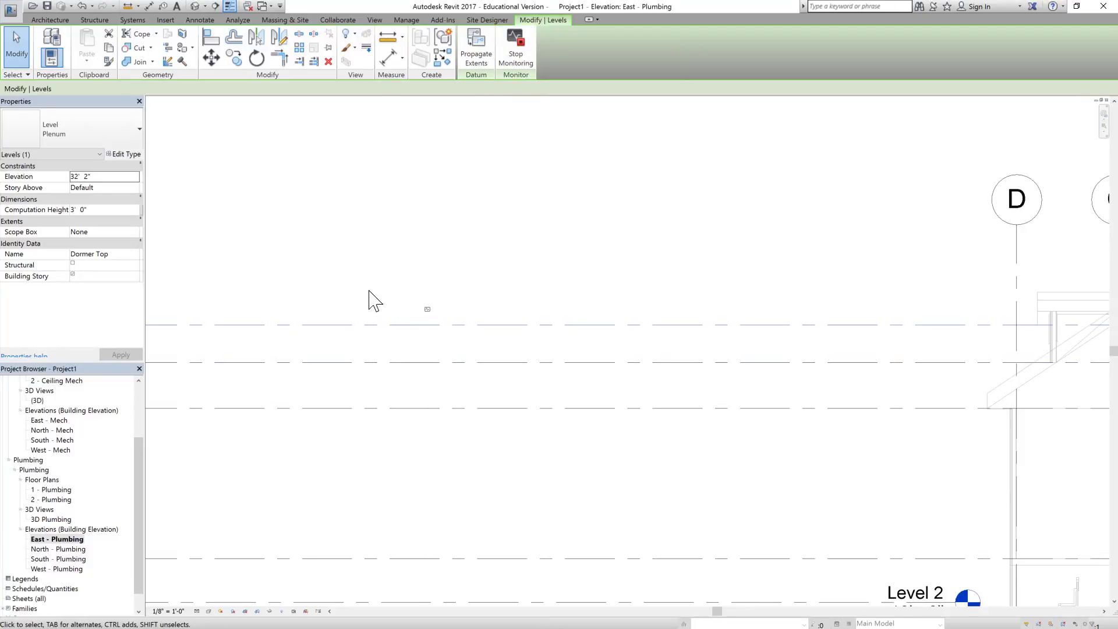
pyautogui.scroll(-2, 419, 330)
pyautogui.scroll(-2, 416, 329)
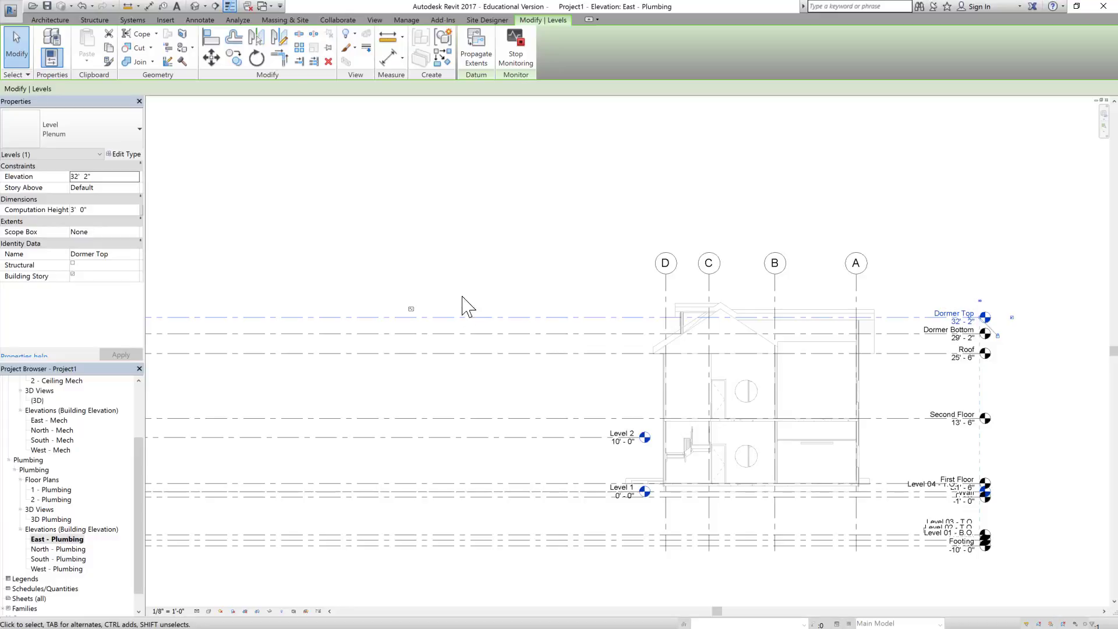
pyautogui.click(443, 353)
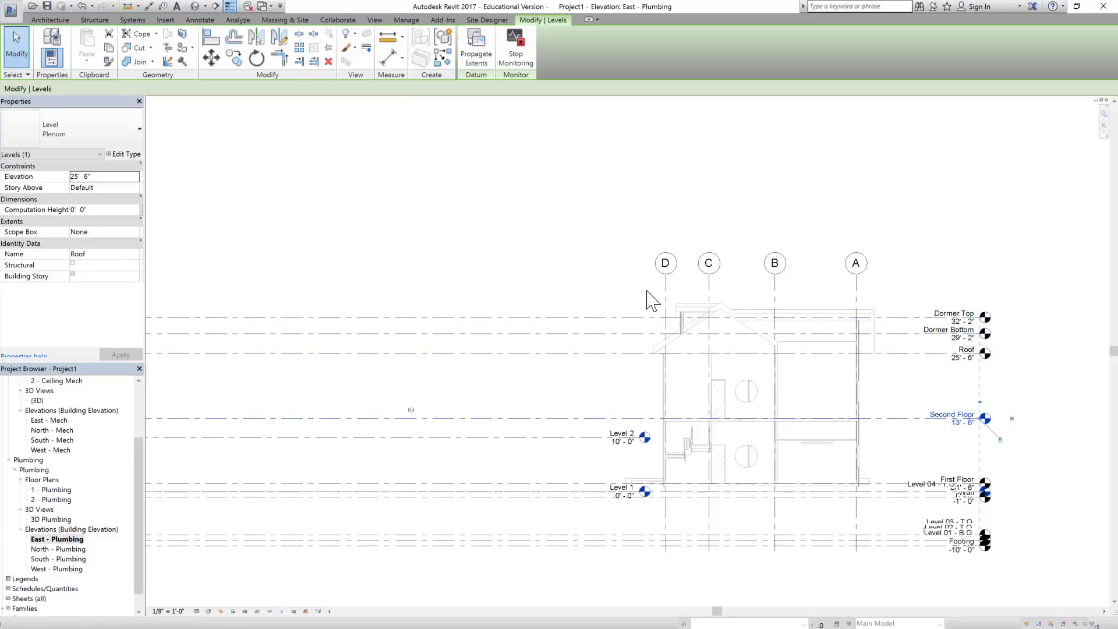
pyautogui.click(665, 289)
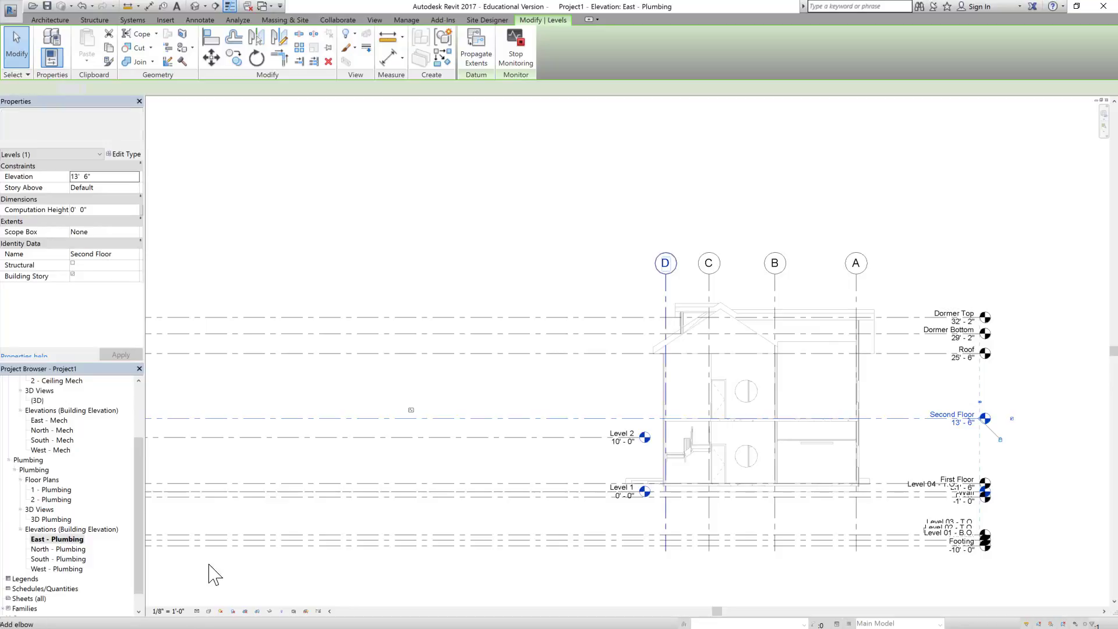
pyautogui.click(710, 294)
pyautogui.click(772, 283)
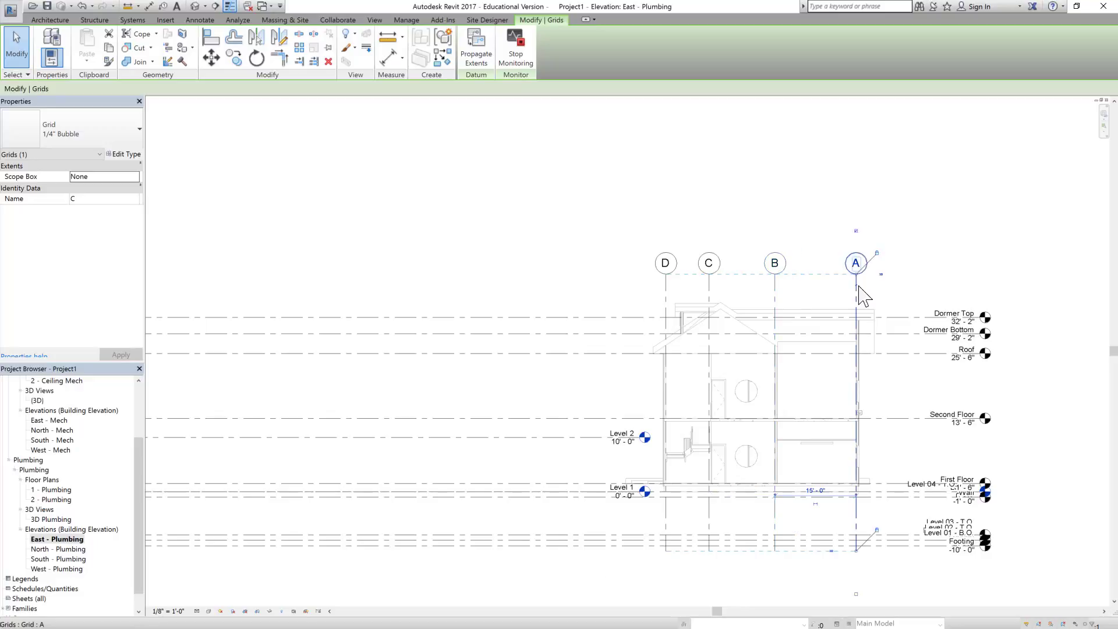
pyautogui.click(446, 318)
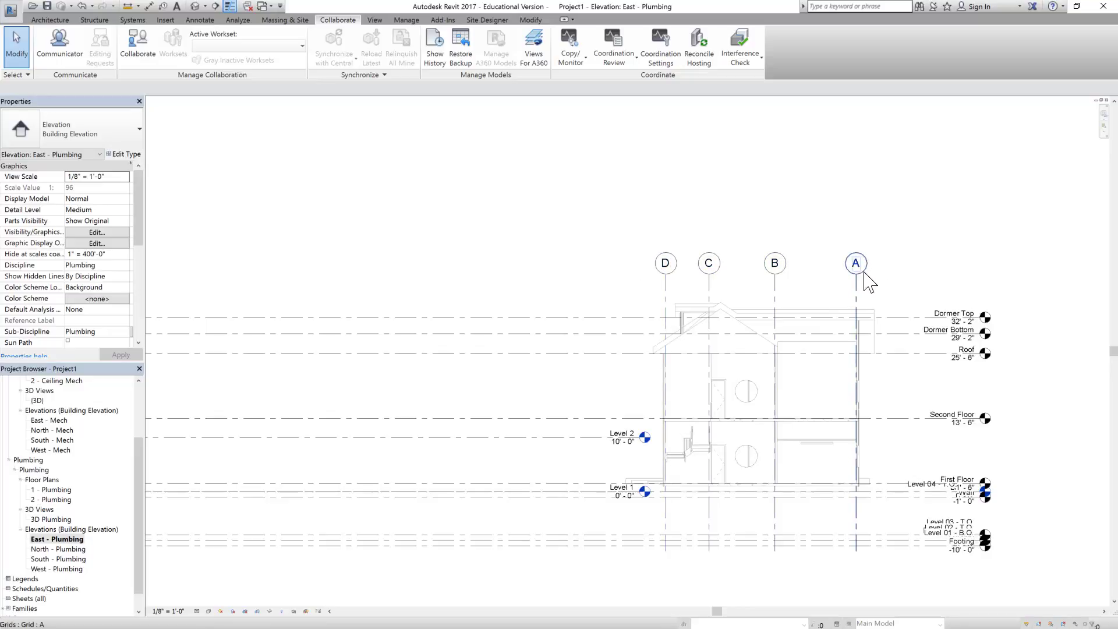
# - In the South - Plumbing elevation, start Copy/Monitor on the linked model and window-select the whole building with Multiple copying enabled
pyautogui.doubleClick(64, 549)
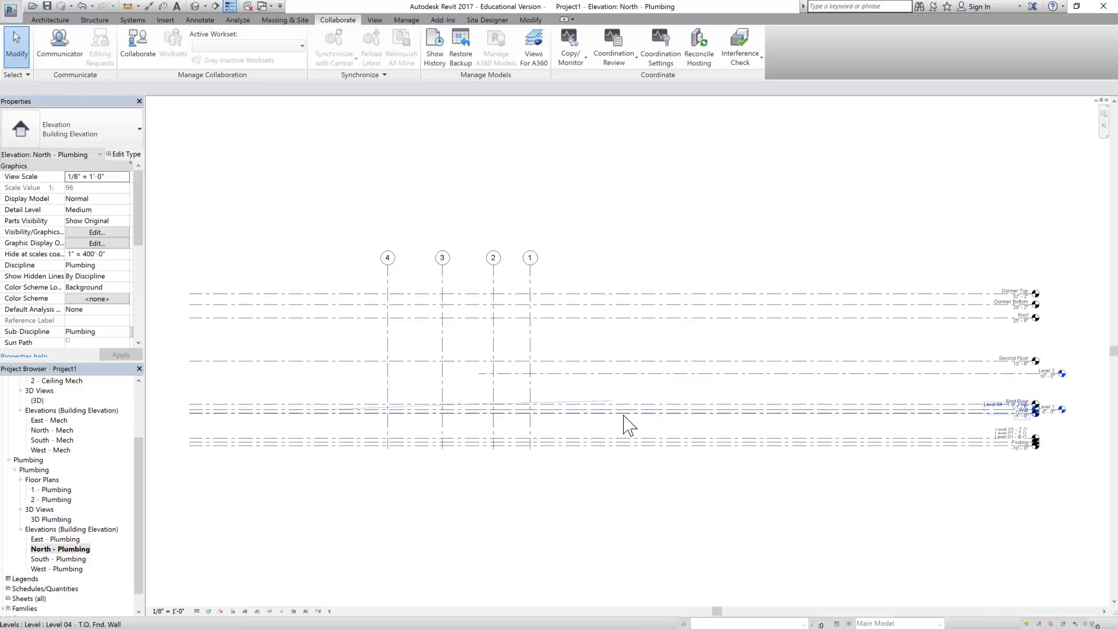
pyautogui.doubleClick(65, 558)
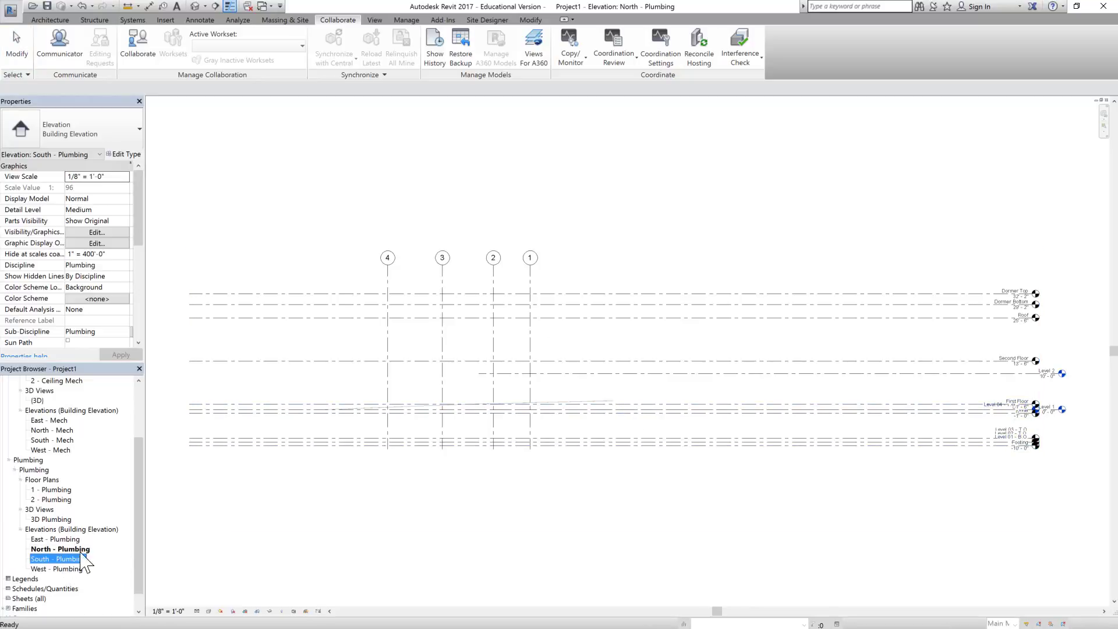
pyautogui.click(584, 73)
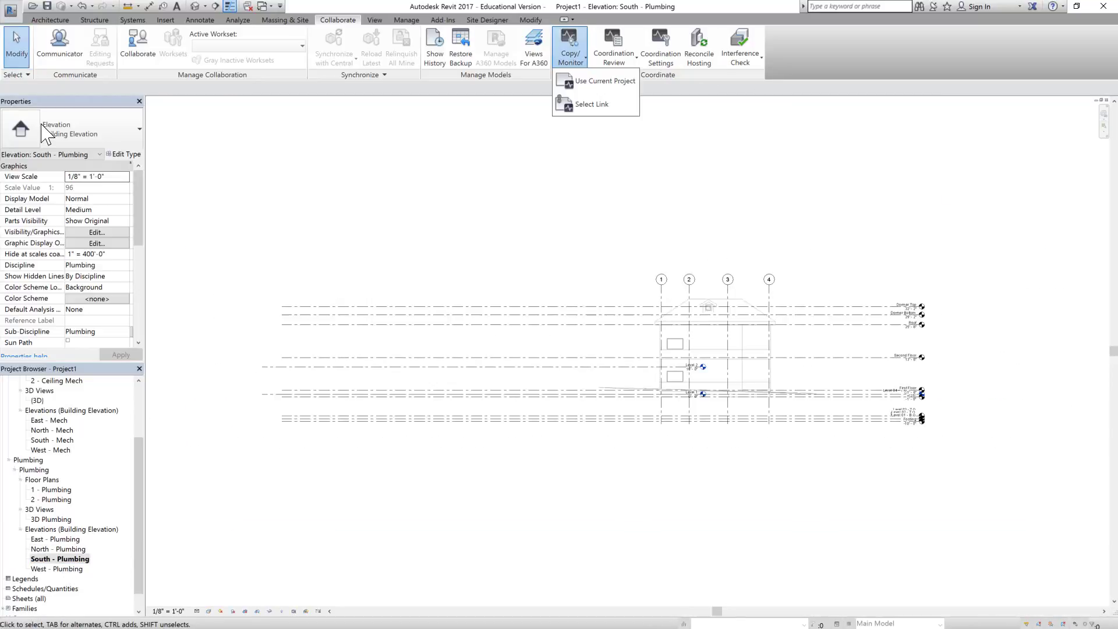
pyautogui.click(581, 103)
pyautogui.click(705, 307)
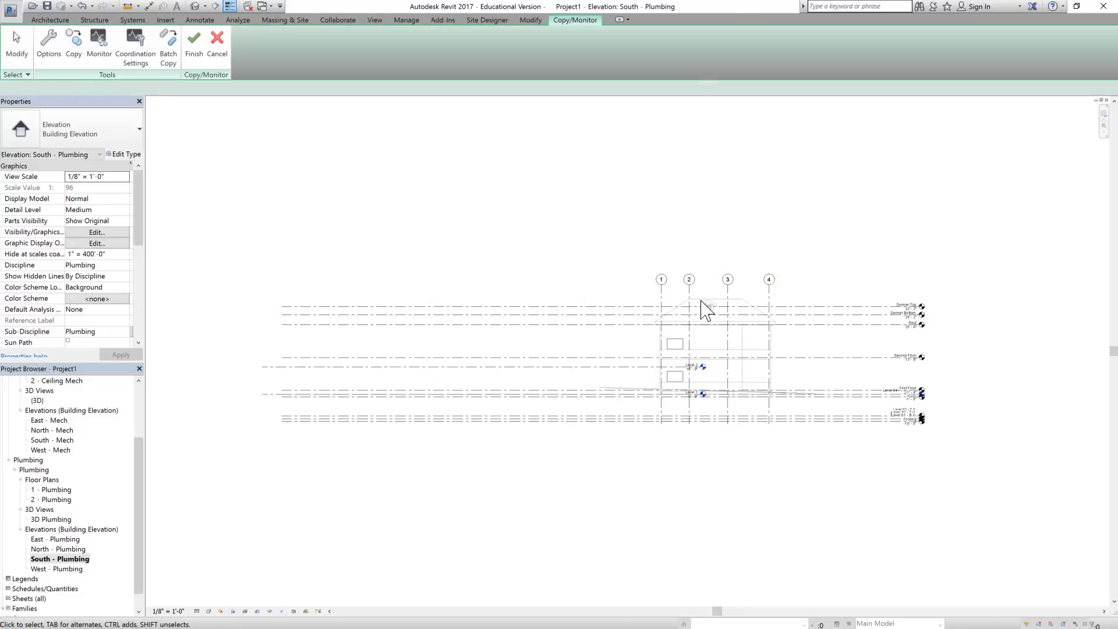
pyautogui.click(73, 44)
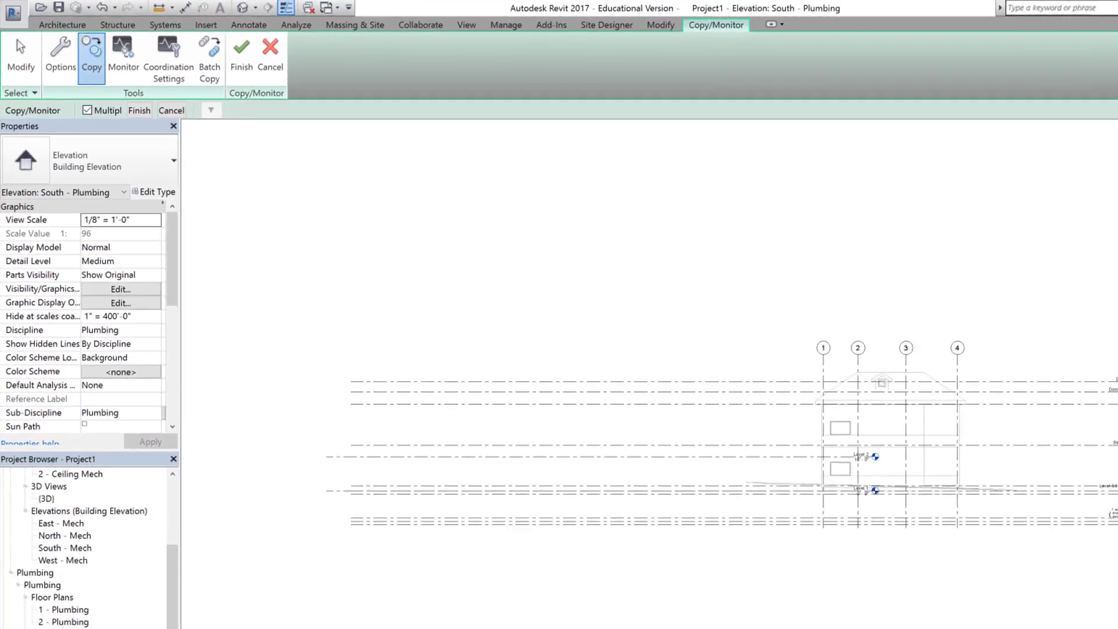
pyautogui.moveTo(990, 512); pyautogui.dragTo(239, 195)
# - Filter the selection to Grids only, excluding Floors, Levels and Walls, and finish copying and monitoring the numbered grids
pyautogui.click(169, 89)
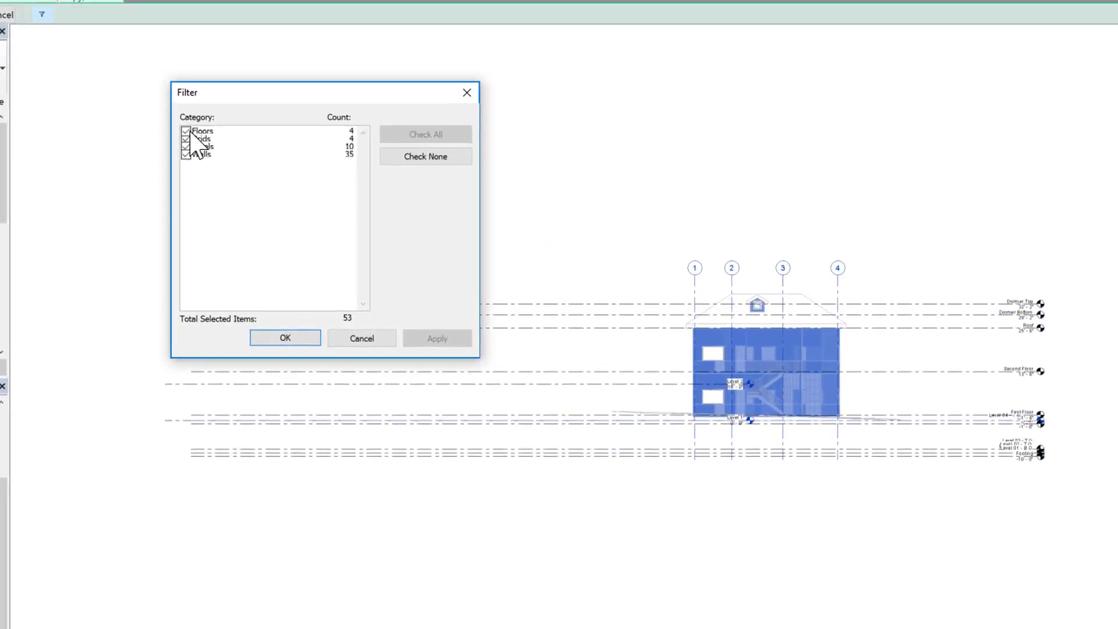
pyautogui.click(191, 132)
pyautogui.click(115, 96)
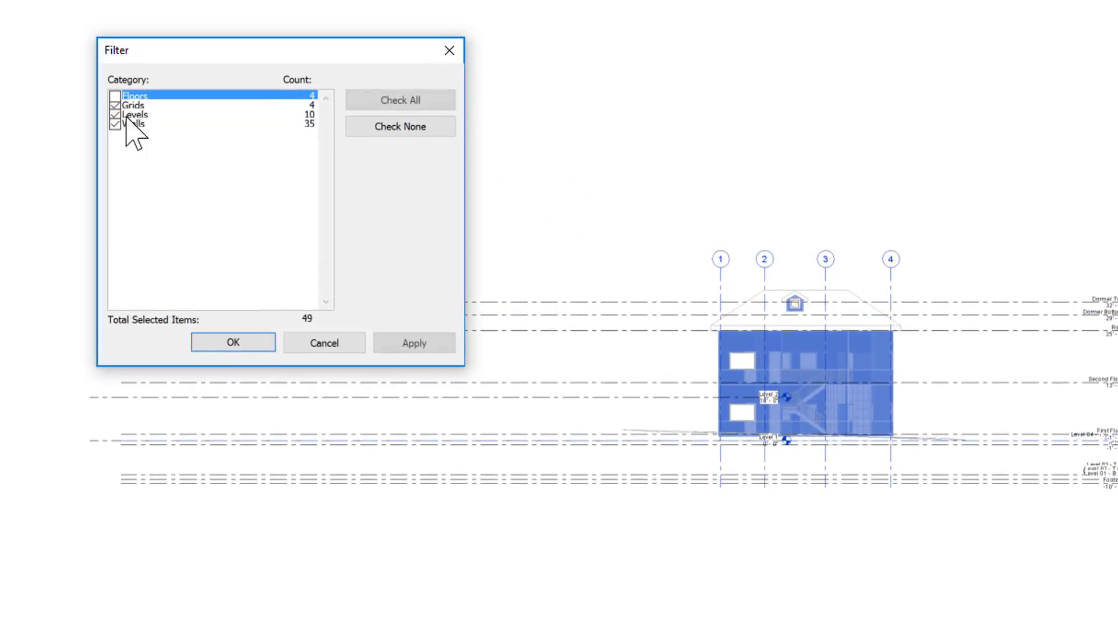
pyautogui.click(132, 114)
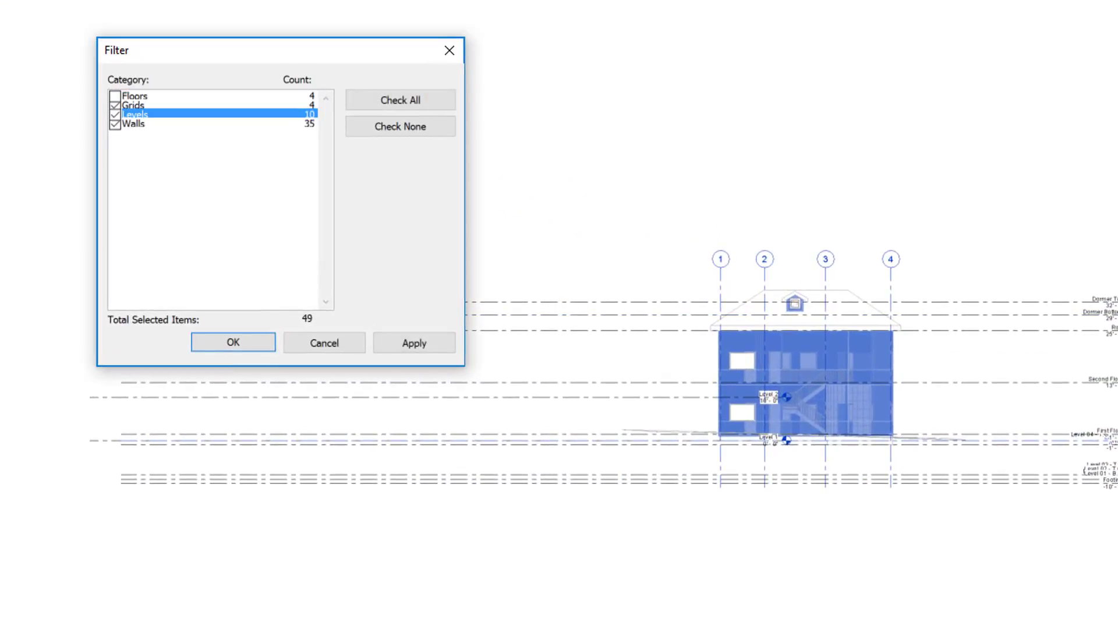
pyautogui.click(114, 123)
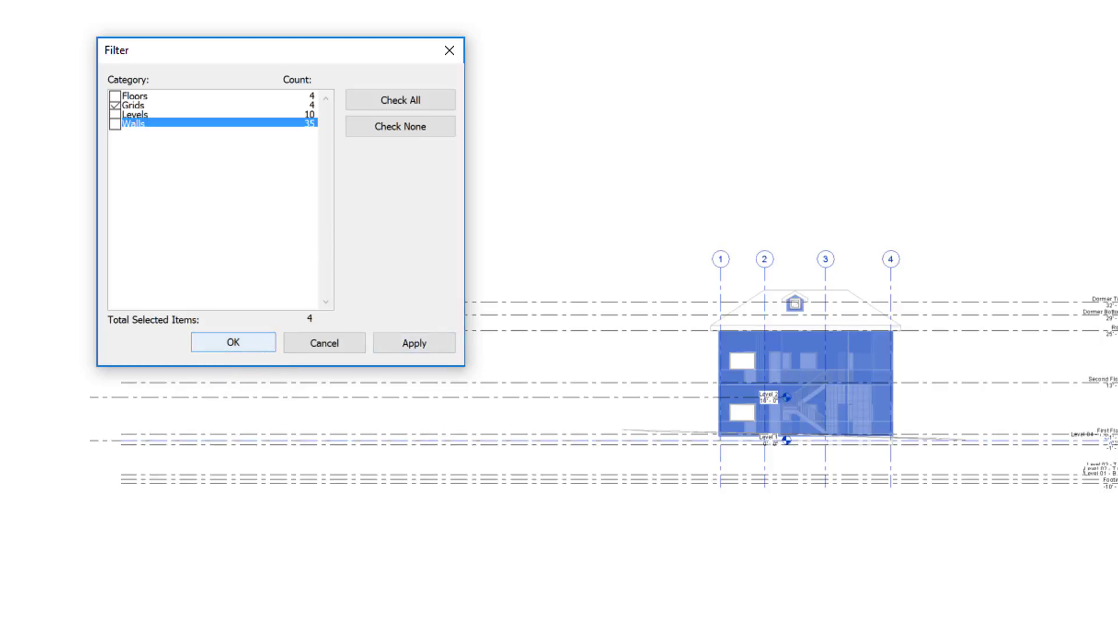
pyautogui.click(233, 342)
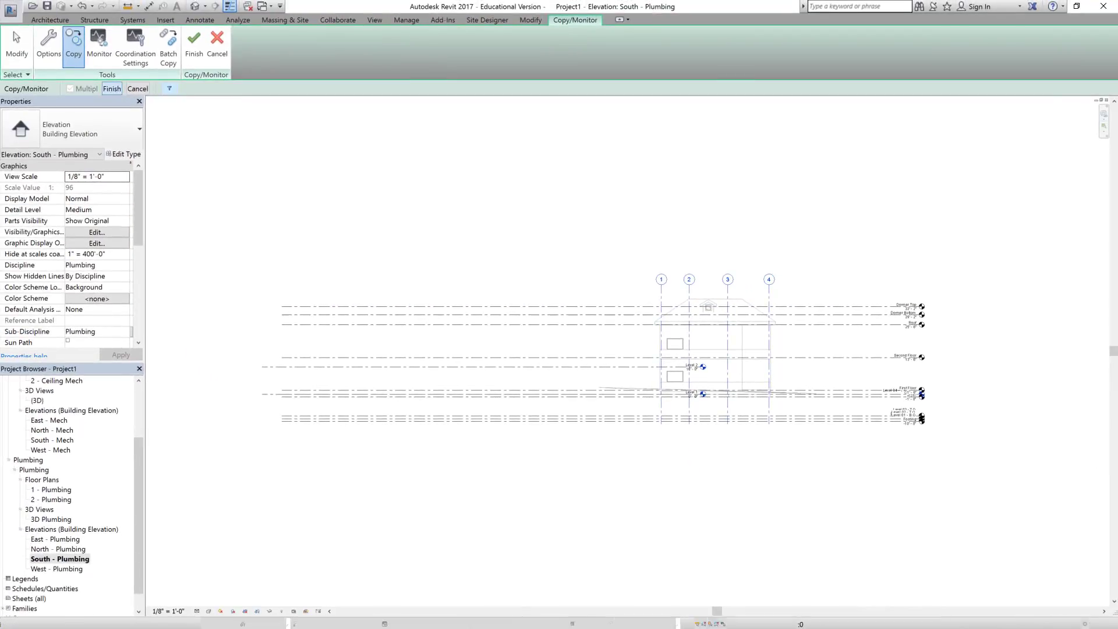
pyautogui.click(112, 88)
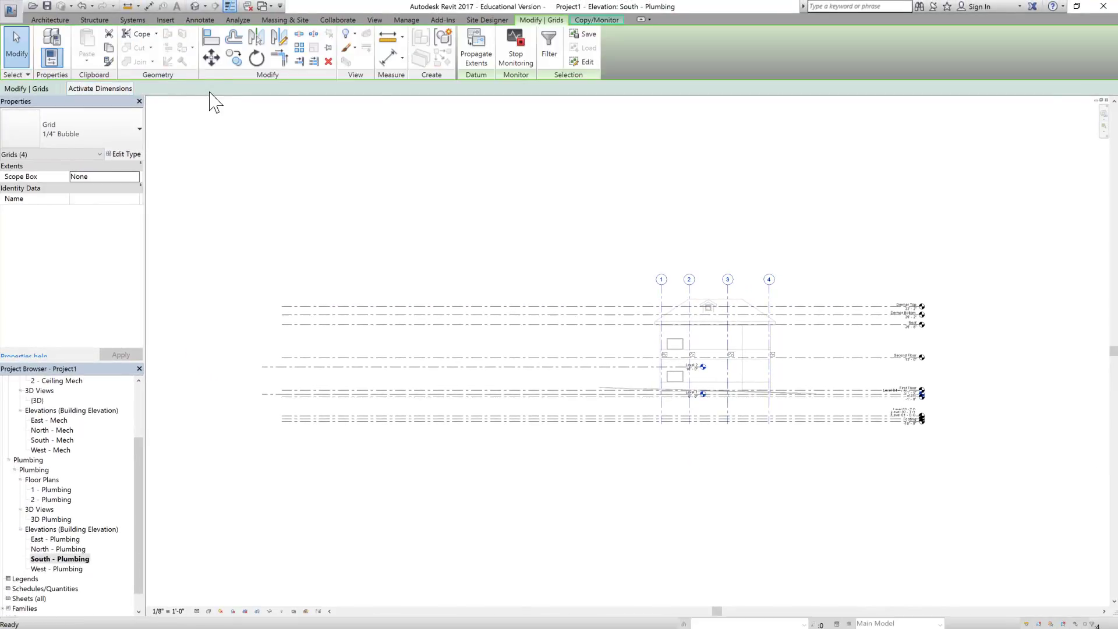
pyautogui.click(194, 46)
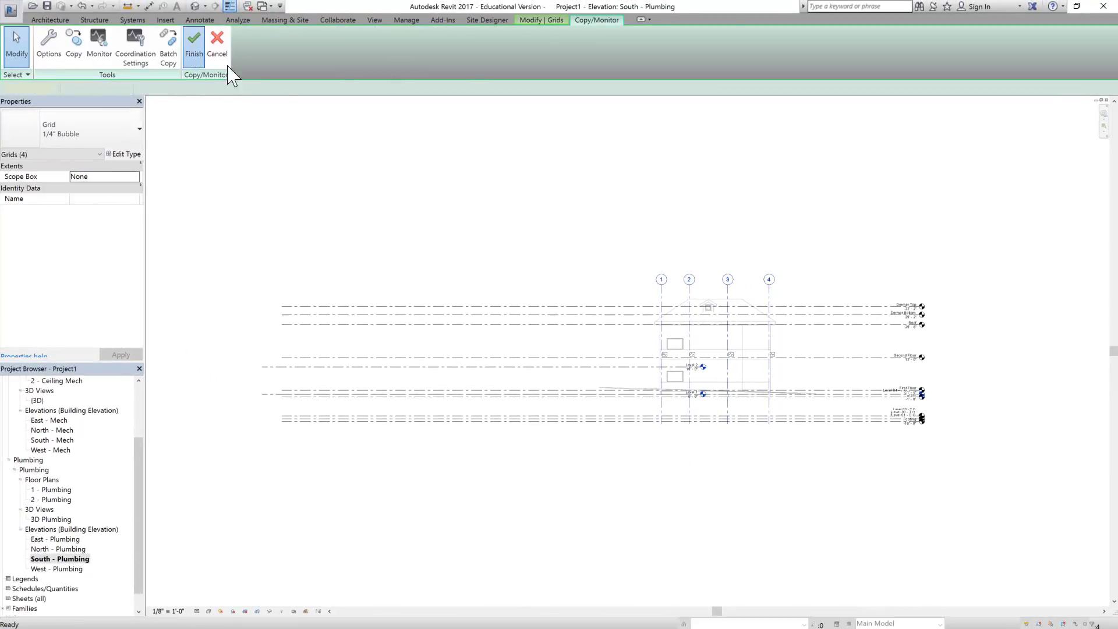
# - Select grid 1 to check its monitoring symbol, and clear the selection
pyautogui.scroll(2, 670, 309)
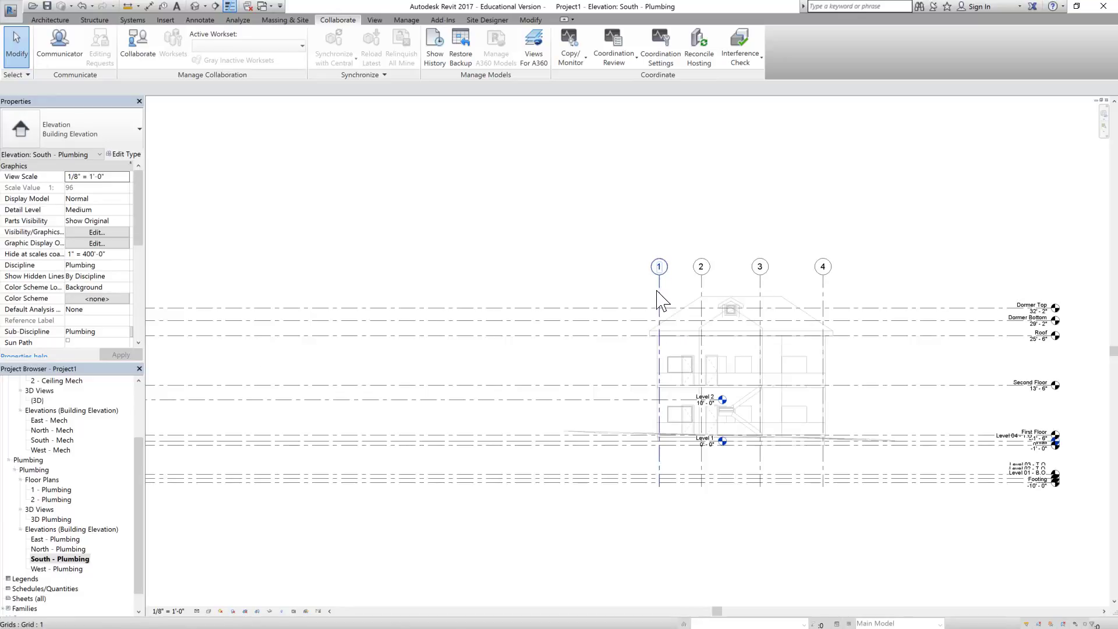
pyautogui.click(660, 295)
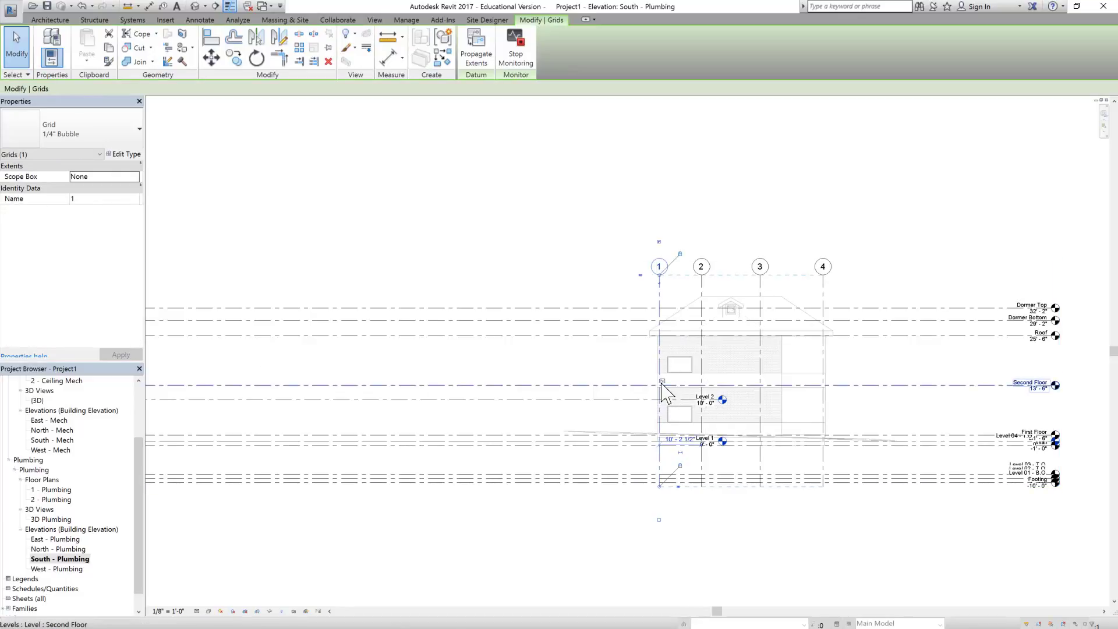
pyautogui.click(289, 584)
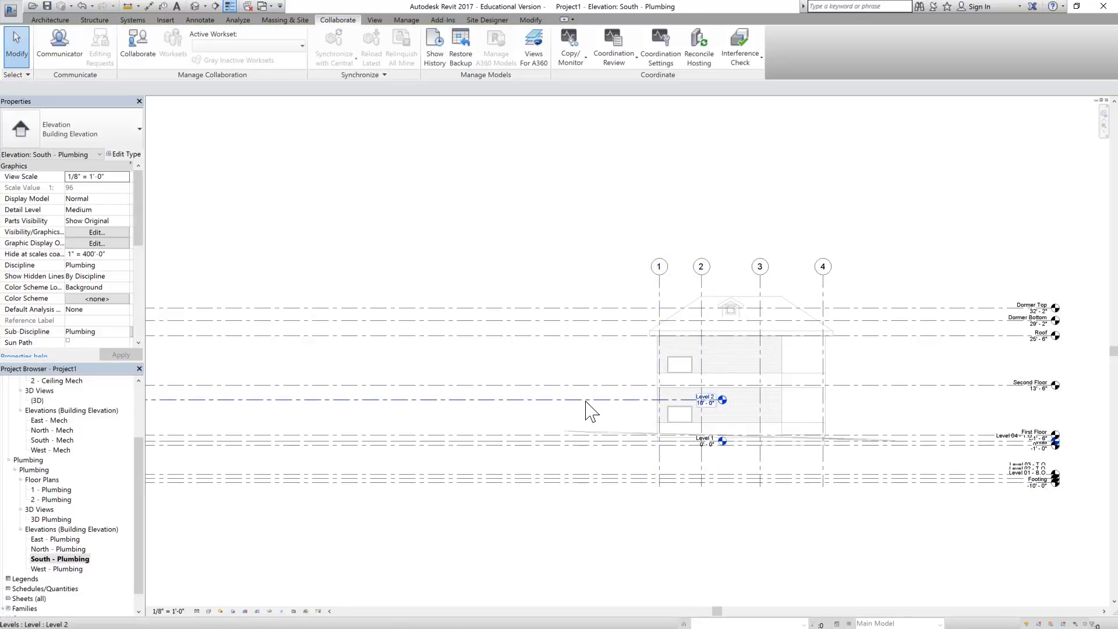